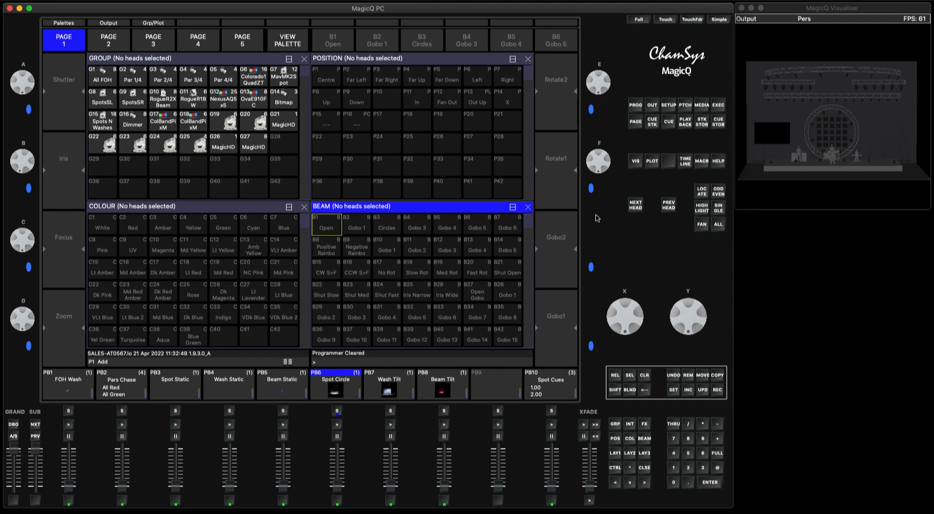
Step: Open the current command log in the Help window and go to its most recent entries
{"action": "left_click", "coordinate": [717, 162]}
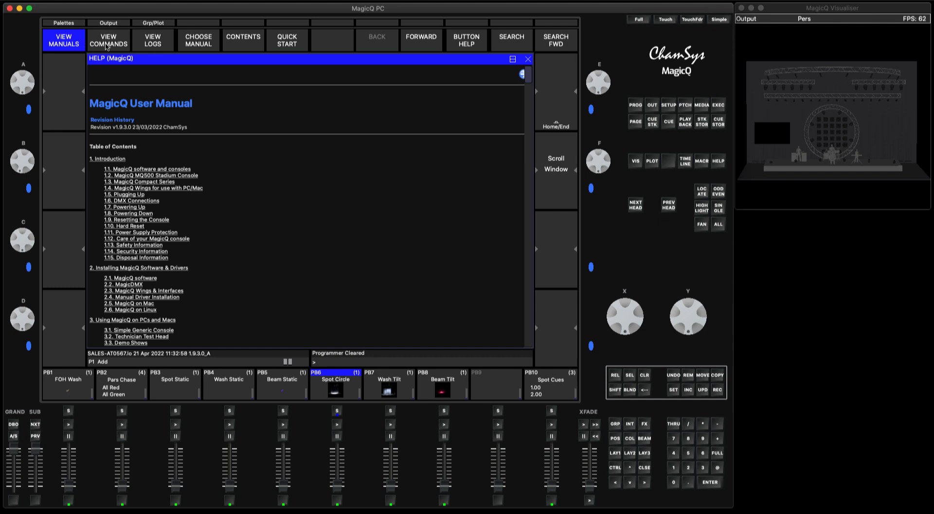
{"action": "left_click", "coordinate": [526, 59]}
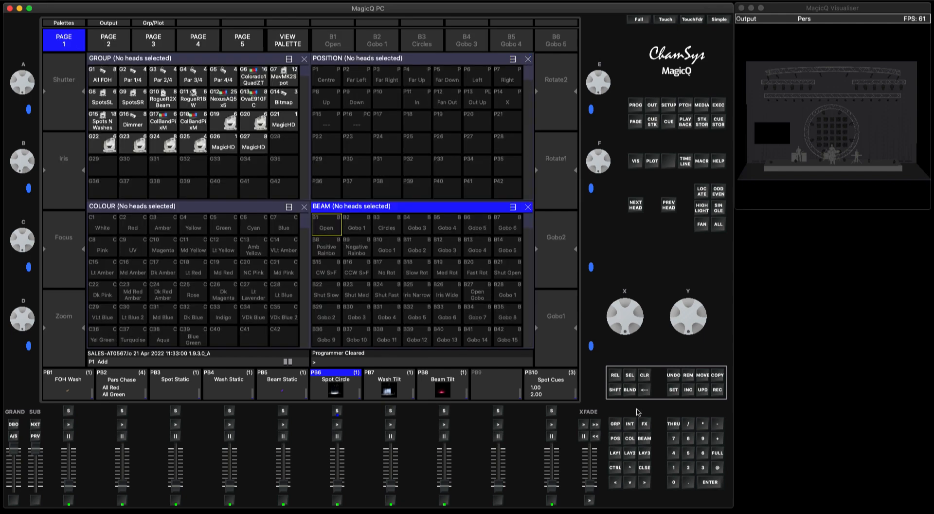
{"action": "left_click", "coordinate": [614, 455]}
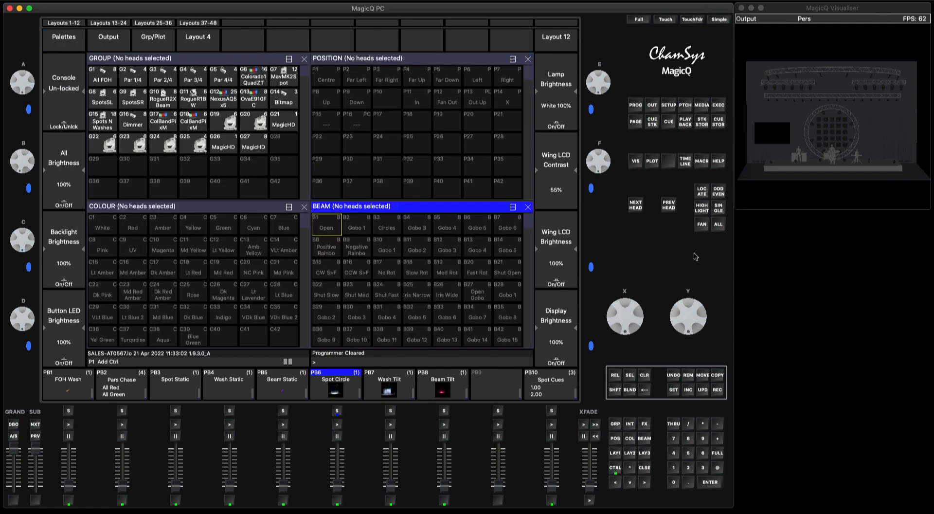
{"action": "left_click", "coordinate": [718, 162]}
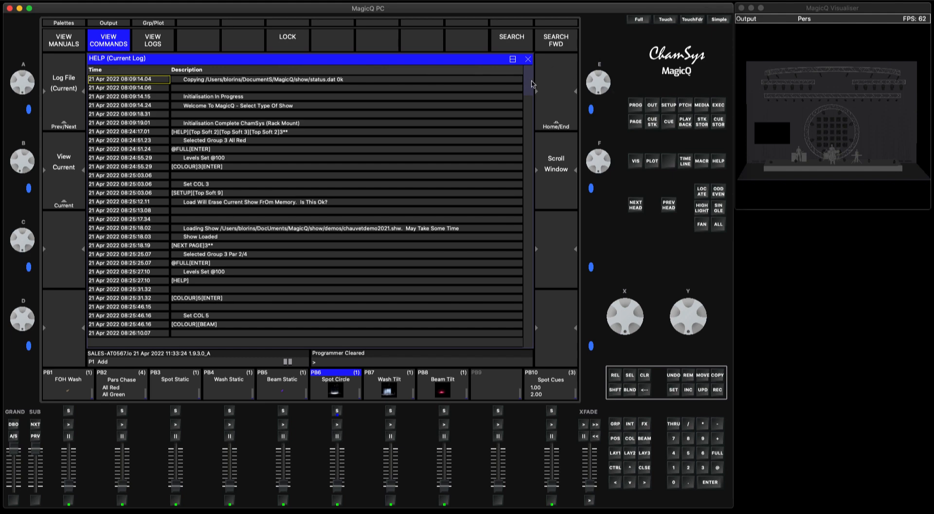
{"action": "left_click_drag", "start_coordinate": [526, 83], "coordinate": [525, 350]}
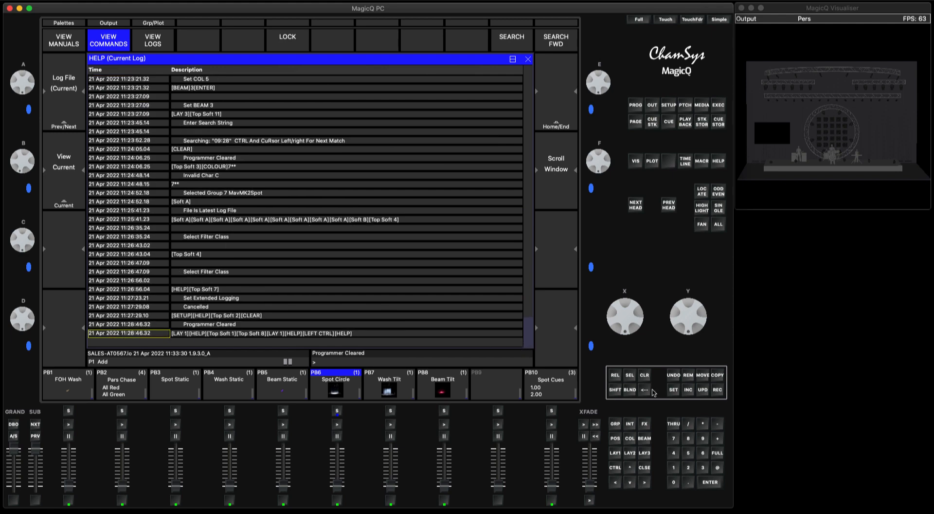
Step: Select group 7 (MavMK2Spot) and set its intensity to full from the keypad
{"action": "left_click", "coordinate": [673, 438]}
{"action": "left_click", "coordinate": [702, 423]}
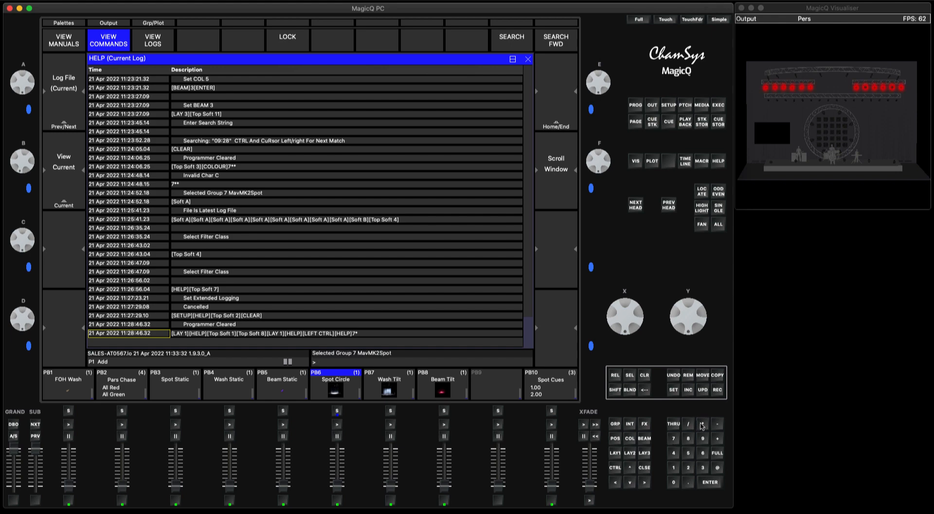
{"action": "left_click", "coordinate": [717, 466]}
{"action": "left_click", "coordinate": [717, 453]}
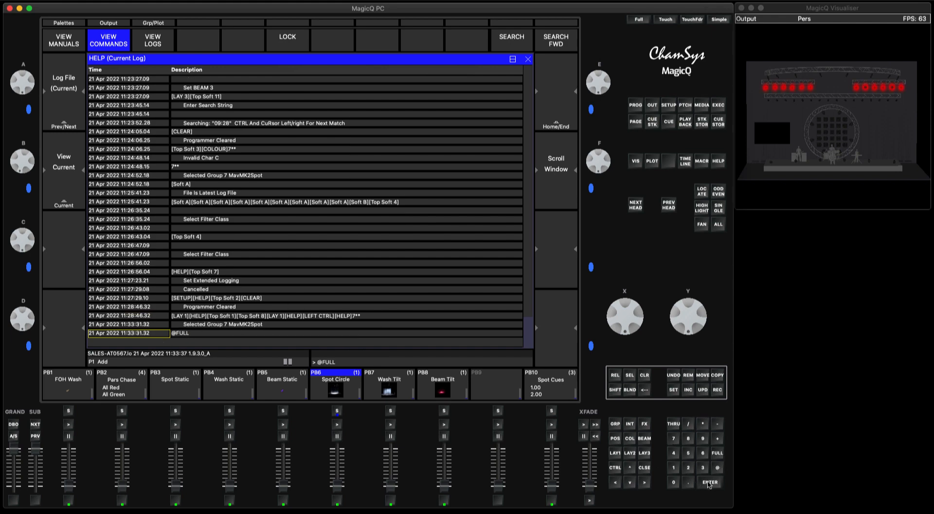
{"action": "left_click", "coordinate": [709, 482]}
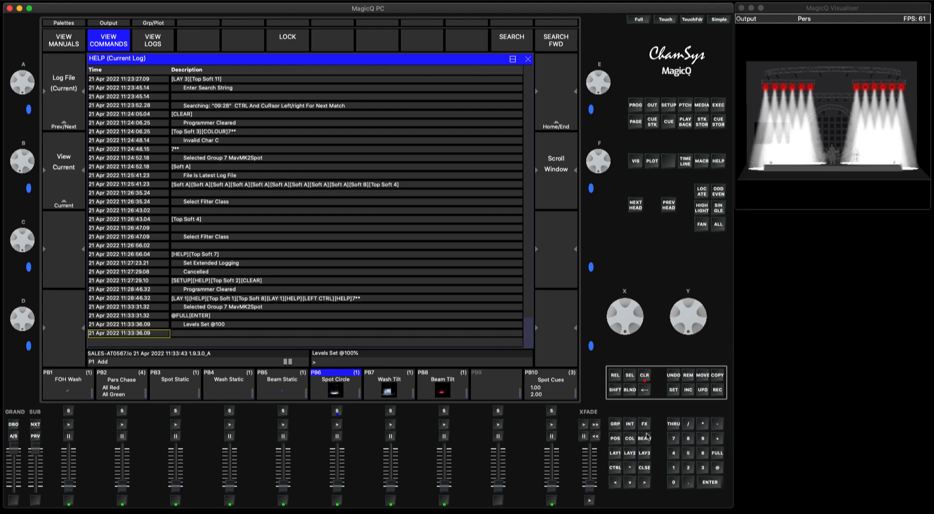
Step: Apply beam palette 3 (Circles) to the selected MavMK2Spot heads
{"action": "left_click", "coordinate": [642, 438]}
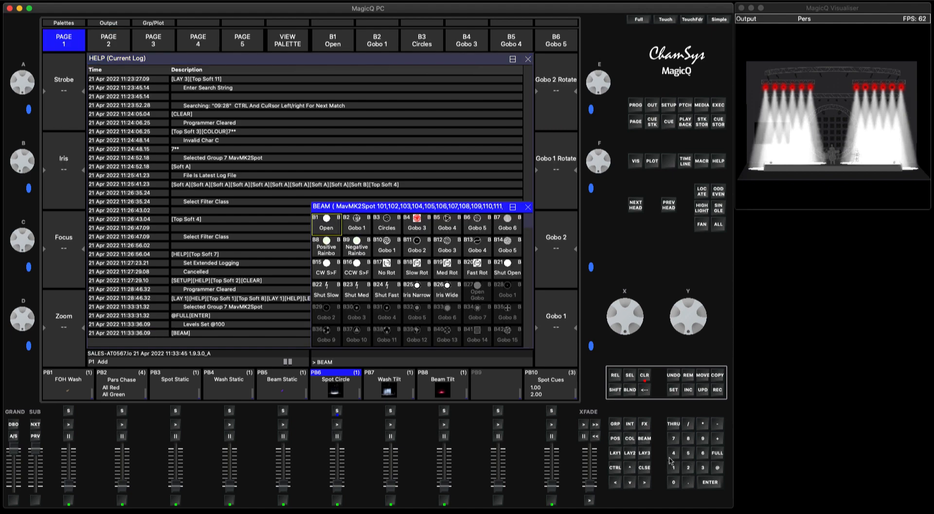
{"action": "left_click", "coordinate": [702, 469]}
{"action": "left_click", "coordinate": [710, 483]}
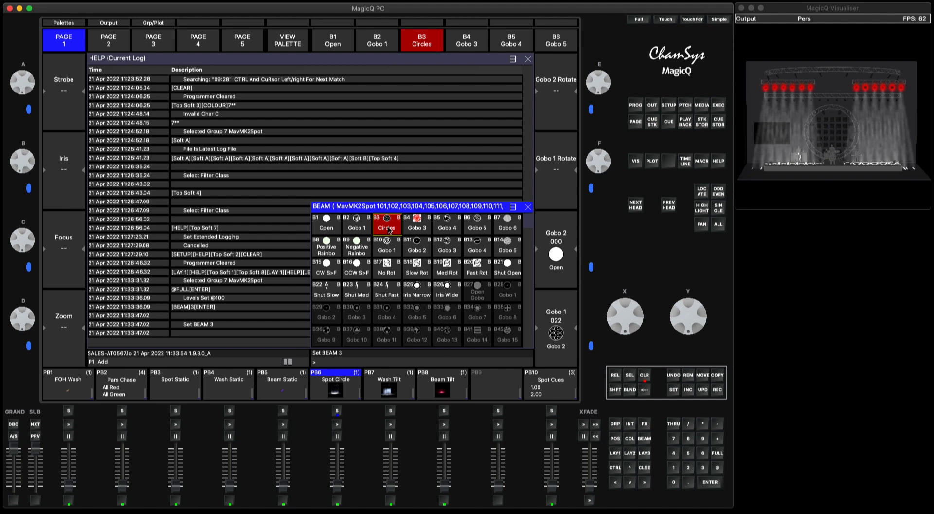
Step: Apply colour palette 5 (Green) to the selected heads and close the colour and beam windows over the log
{"action": "left_click", "coordinate": [629, 438]}
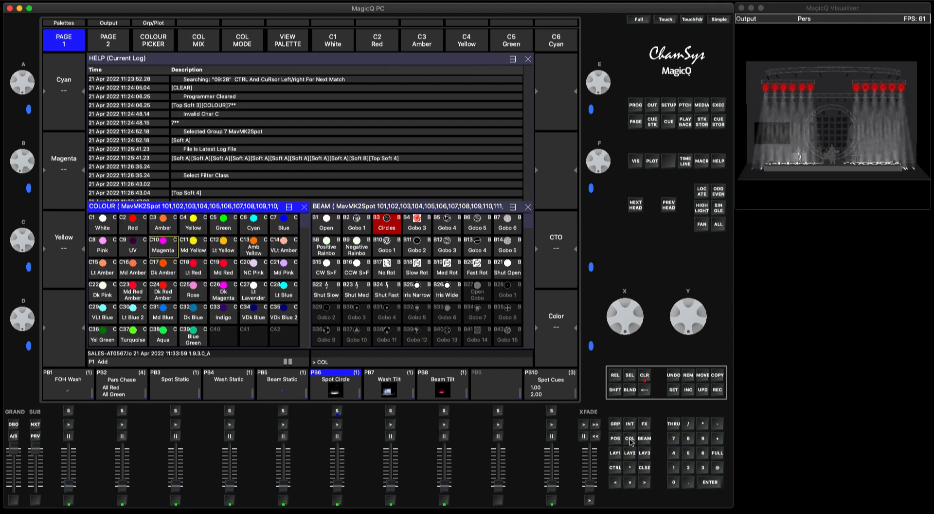
{"action": "left_click", "coordinate": [688, 453]}
{"action": "left_click", "coordinate": [710, 482]}
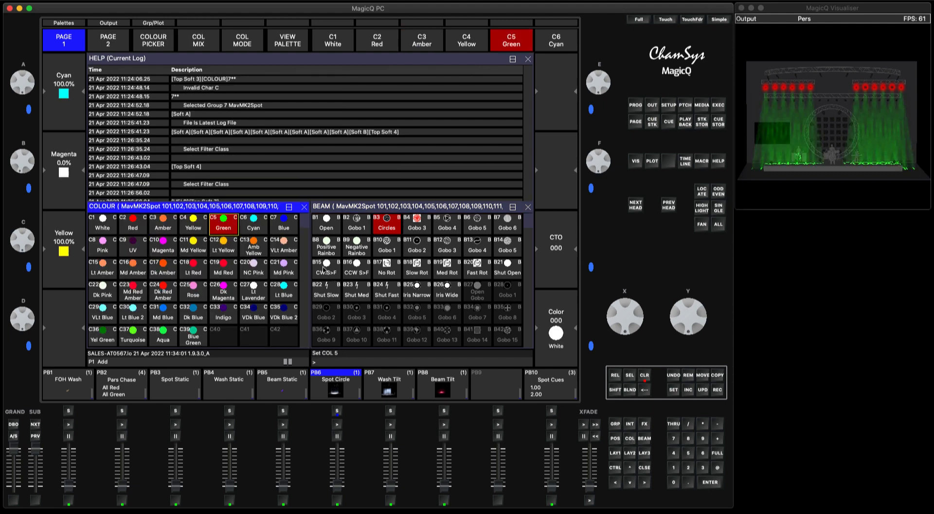
{"action": "left_click", "coordinate": [303, 207]}
{"action": "left_click", "coordinate": [528, 207]}
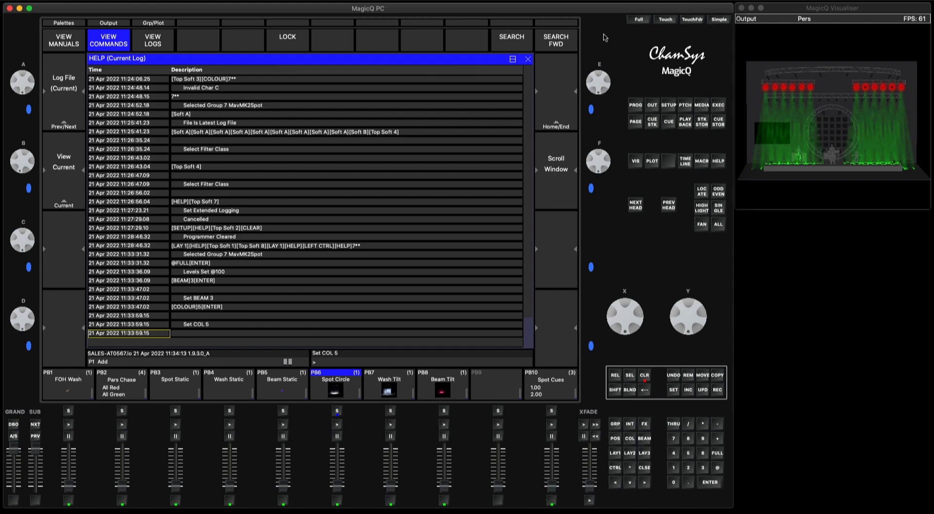
Step: Search the command log for the time "09:28"
{"action": "left_click", "coordinate": [511, 43]}
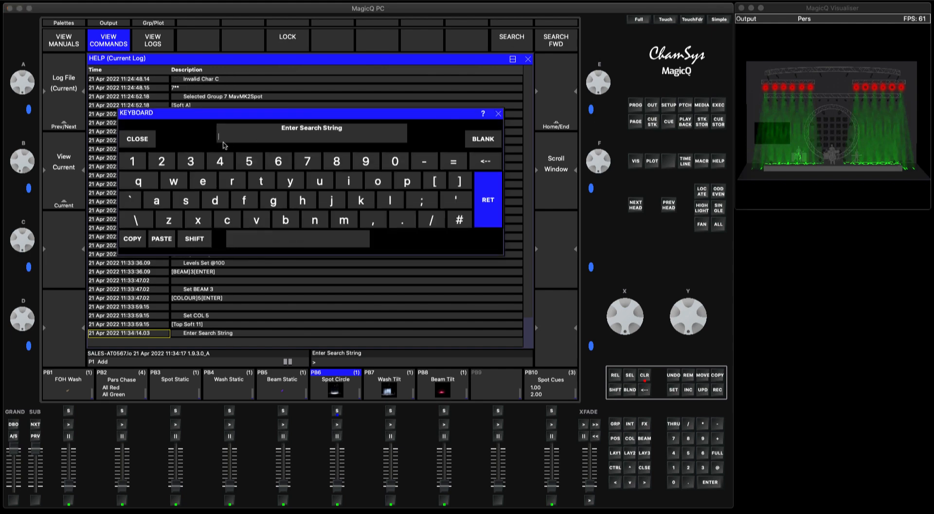
{"action": "type", "text": "09"}
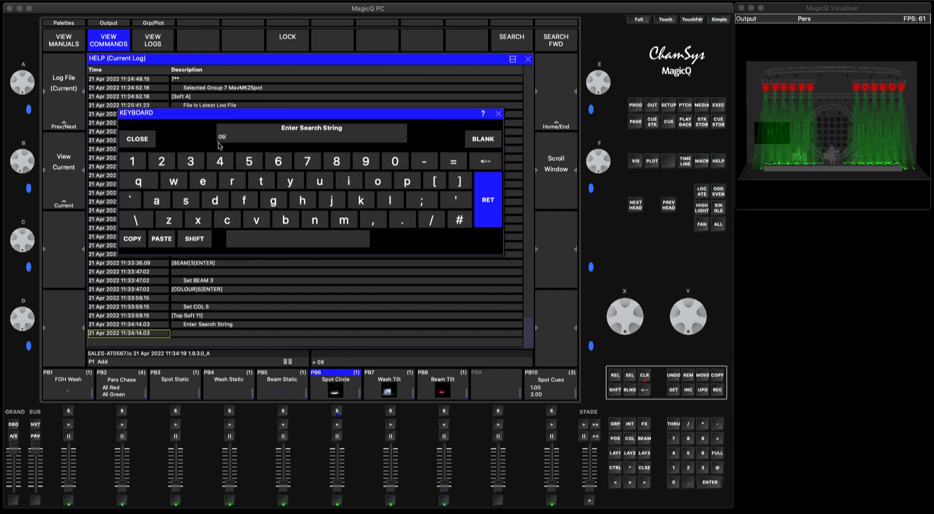
{"action": "type", "text": ":28"}
{"action": "left_click", "coordinate": [486, 201]}
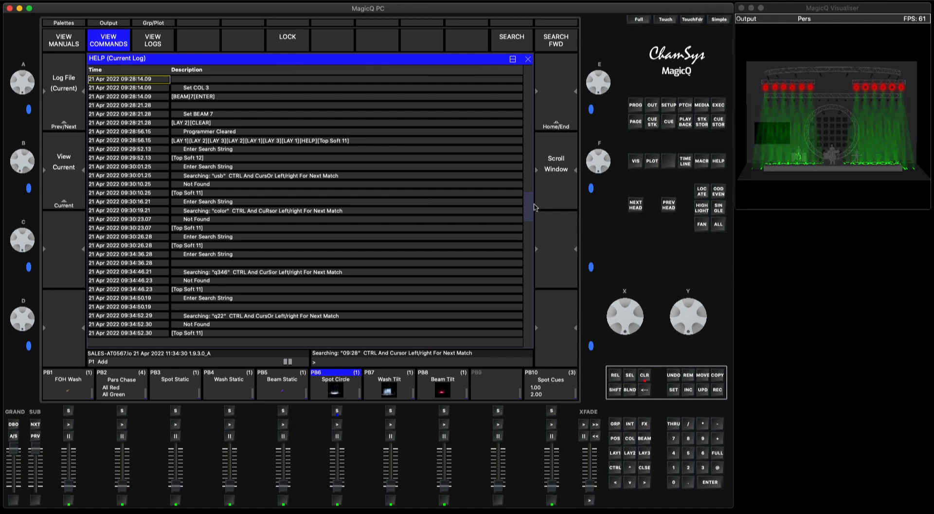
Step: Return to the latest command log entries and clear the programmer
{"action": "left_click_drag", "start_coordinate": [529, 209], "coordinate": [528, 343]}
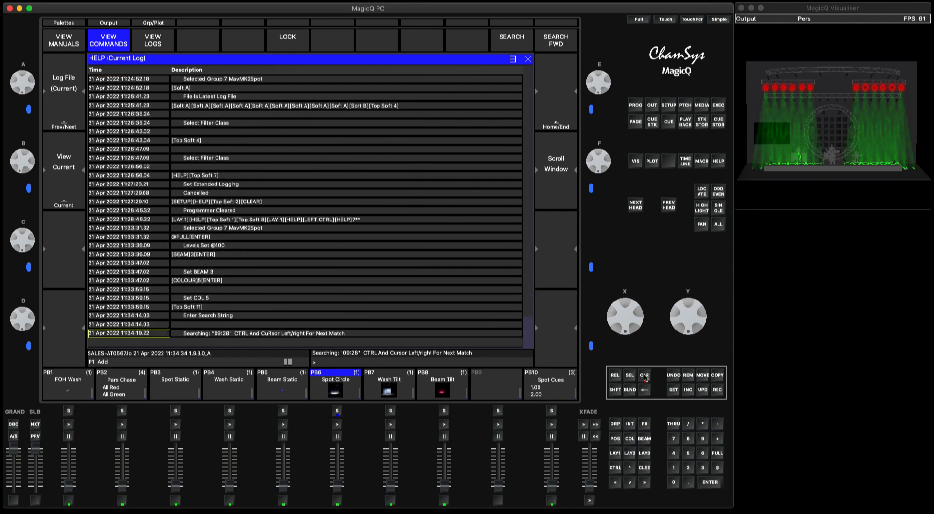
{"action": "key", "text": "Escape"}
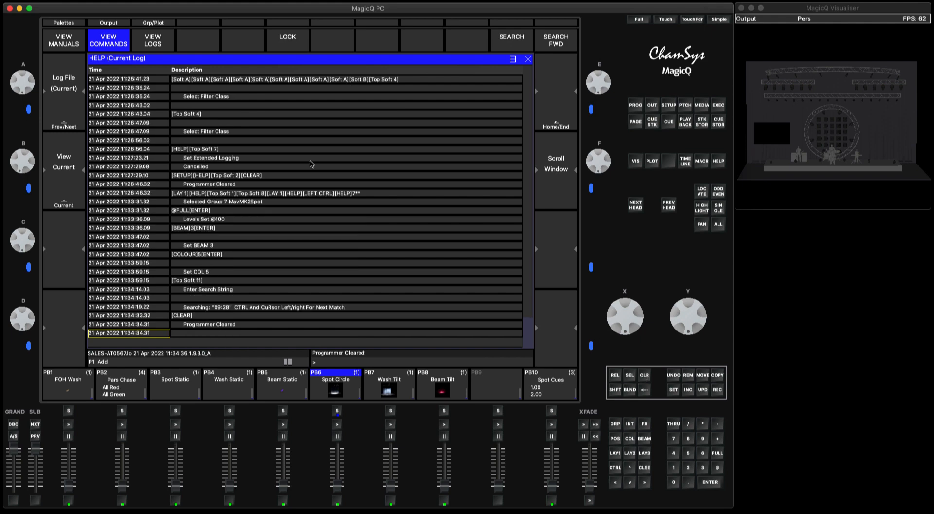
Step: Show the full logs and add Buttons, Faders, Encoders, Windows, System, Actions and Debug to the Events filter class
{"action": "left_click", "coordinate": [150, 43]}
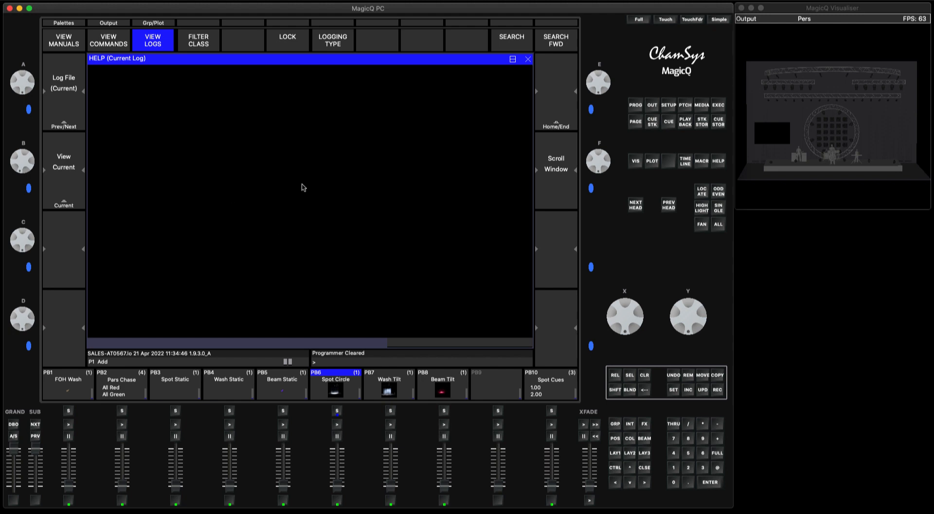
{"action": "left_click", "coordinate": [198, 45]}
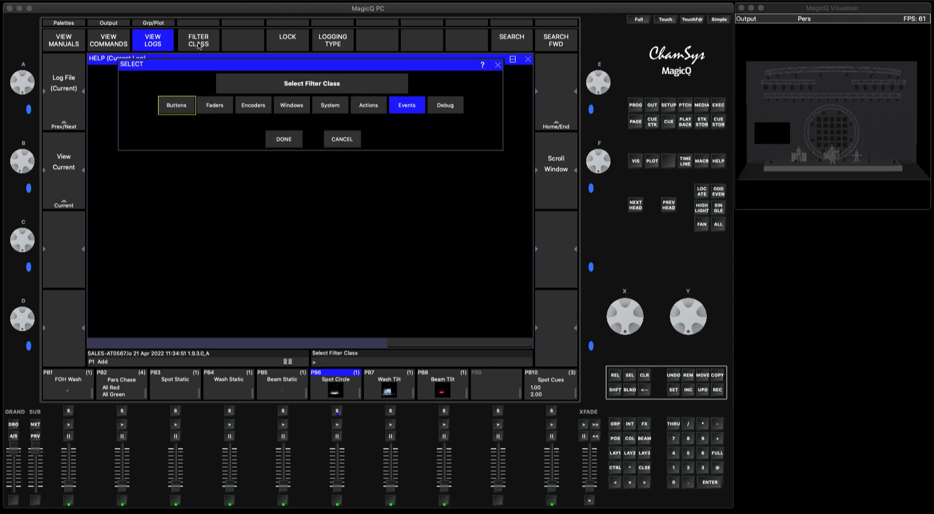
{"action": "left_click", "coordinate": [189, 108]}
{"action": "left_click", "coordinate": [216, 107]}
{"action": "left_click", "coordinate": [256, 108]}
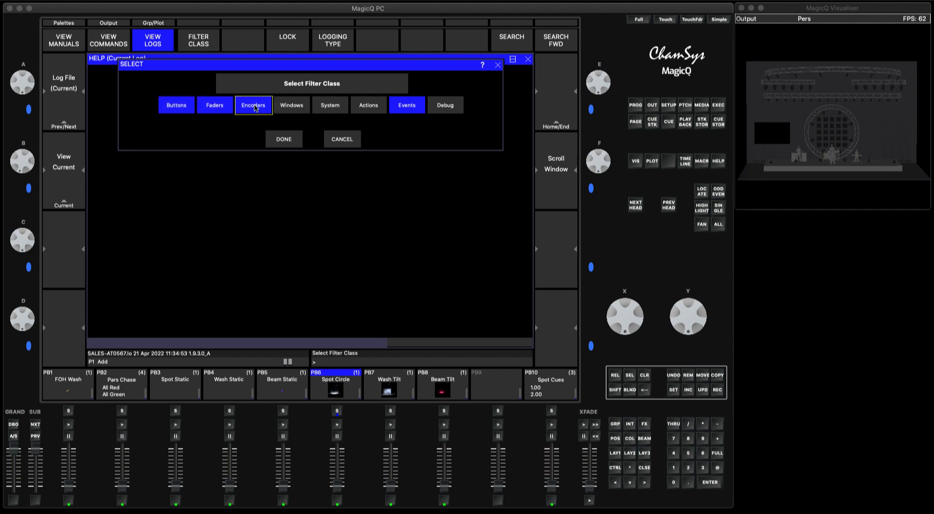
{"action": "left_click", "coordinate": [293, 107]}
{"action": "left_click", "coordinate": [327, 106]}
{"action": "left_click", "coordinate": [368, 106]}
{"action": "left_click", "coordinate": [445, 105]}
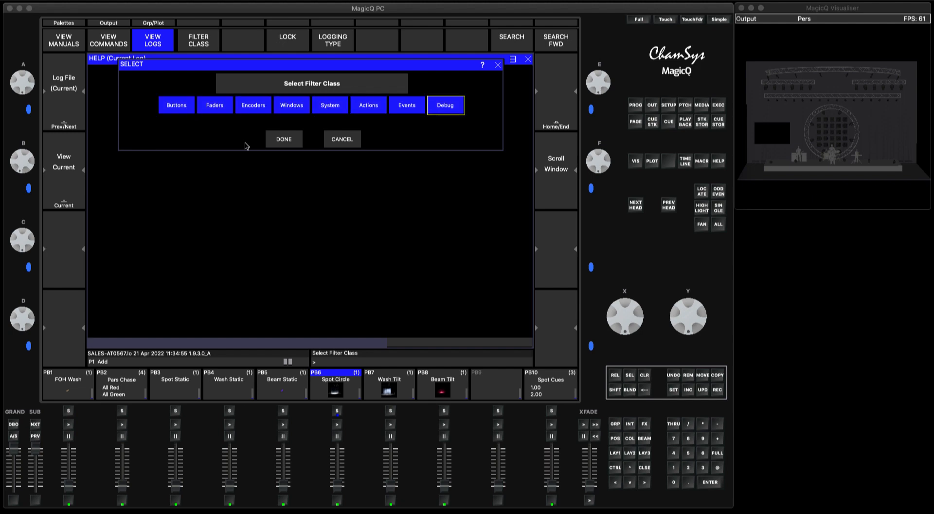
{"action": "left_click", "coordinate": [278, 140]}
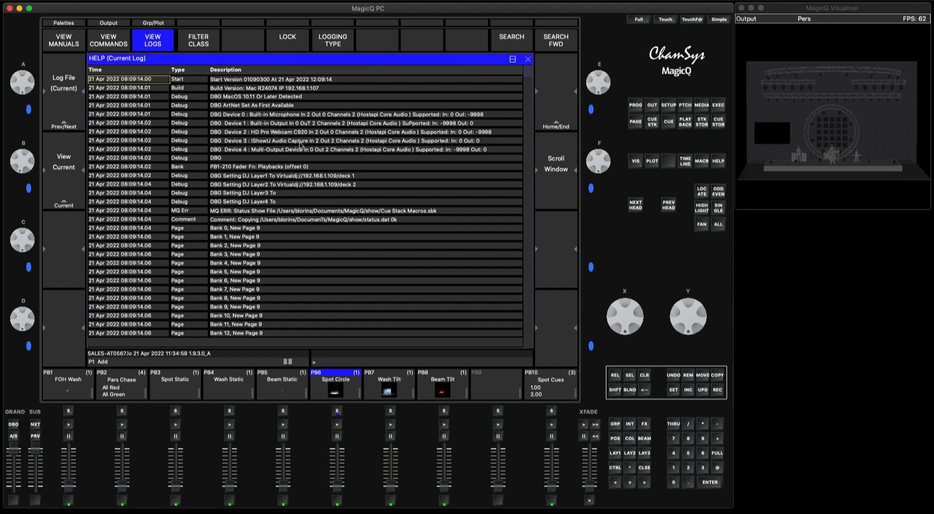
Step: Go to the latest log entries and move the Spot Circle playback fader (PB6), bringing it back to zero
{"action": "left_click_drag", "start_coordinate": [529, 78], "coordinate": [528, 261]}
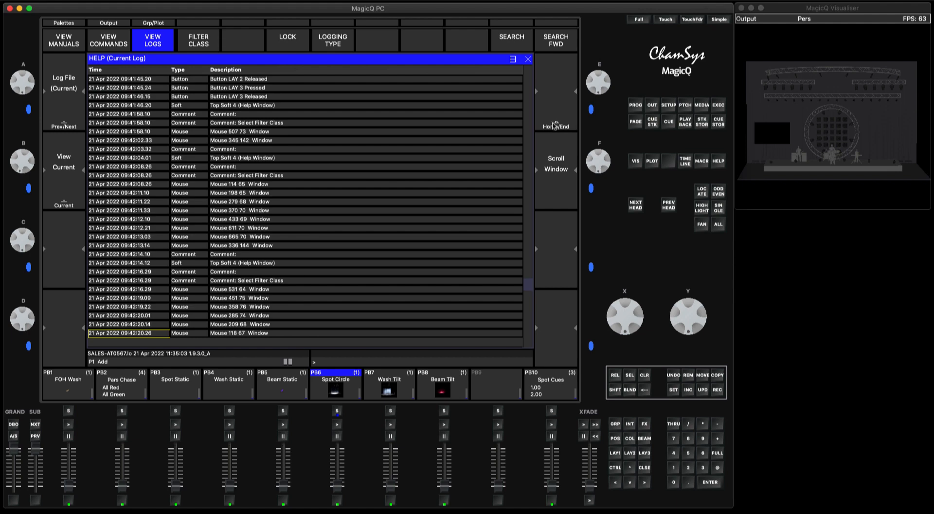
{"action": "left_click", "coordinate": [556, 127]}
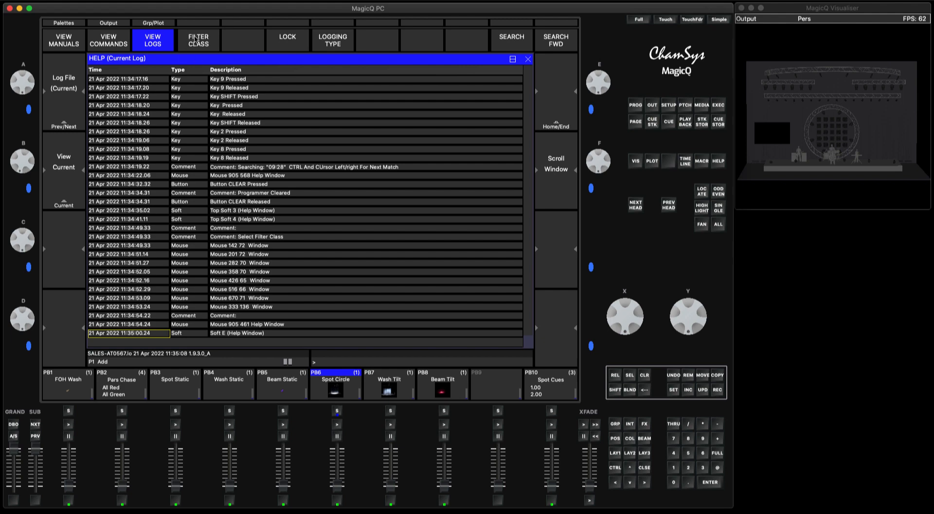
{"action": "left_click", "coordinate": [196, 41]}
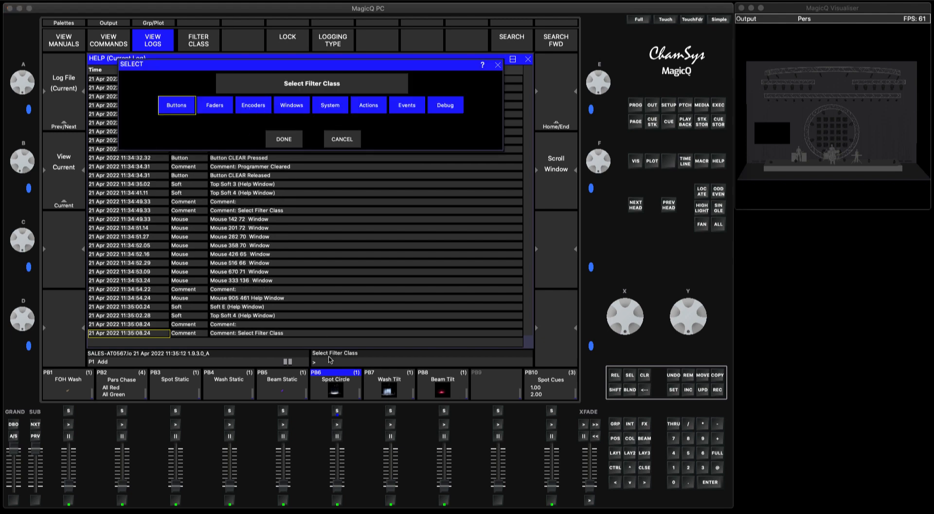
{"action": "left_click_drag", "start_coordinate": [337, 485], "coordinate": [339, 488]}
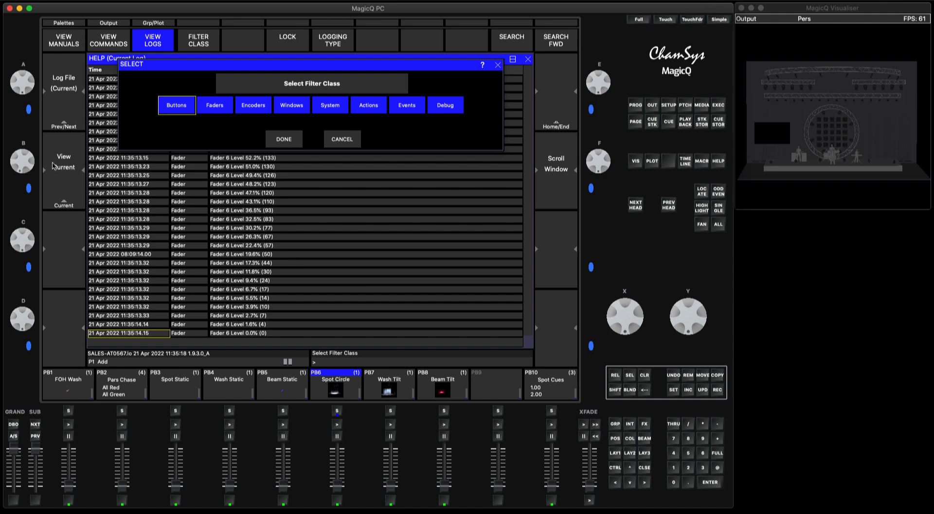
{"action": "left_click", "coordinate": [673, 438]}
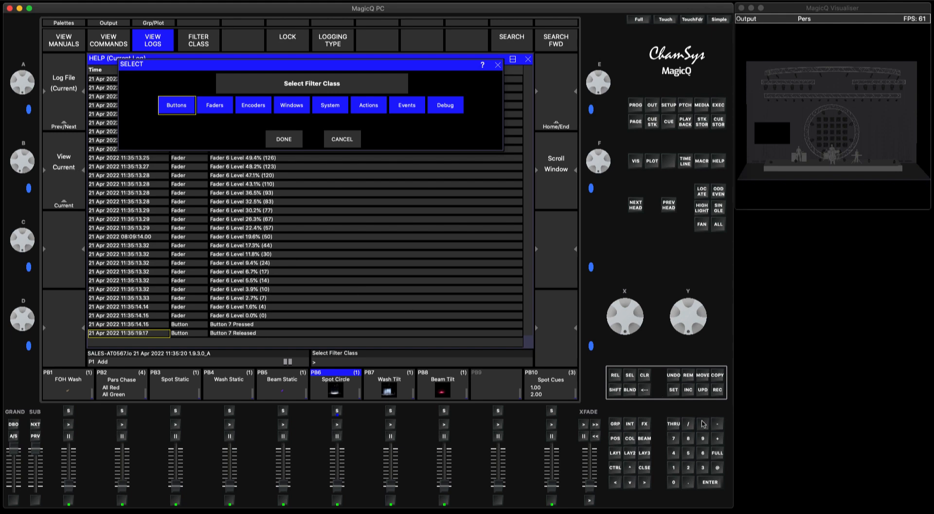
{"action": "double_click", "coordinate": [703, 423]}
{"action": "left_click", "coordinate": [643, 438]}
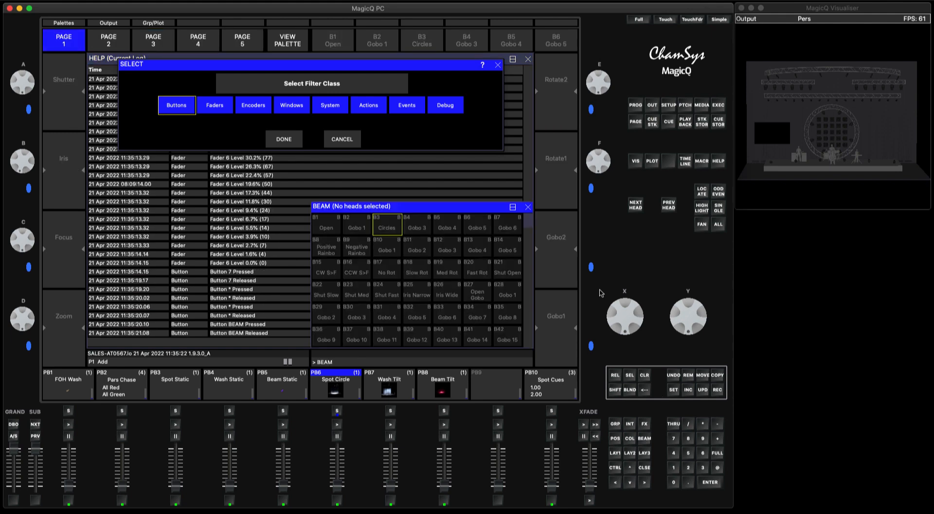
{"action": "left_click", "coordinate": [674, 437]}
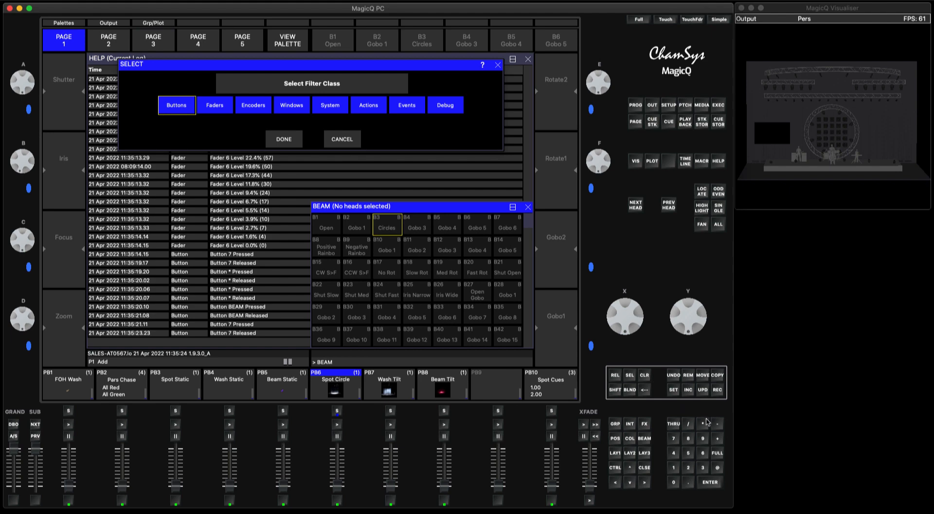
{"action": "left_click", "coordinate": [702, 424]}
{"action": "left_click", "coordinate": [703, 424]}
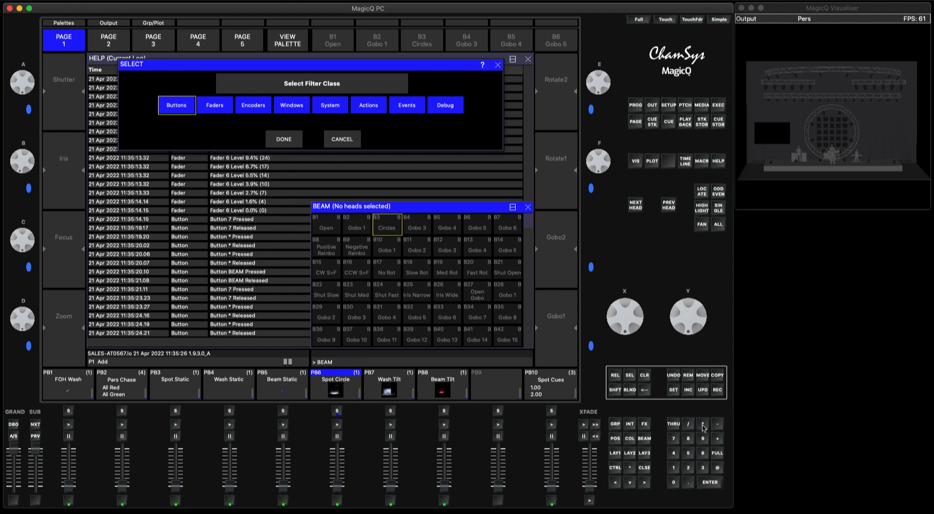
{"action": "left_click", "coordinate": [674, 437]}
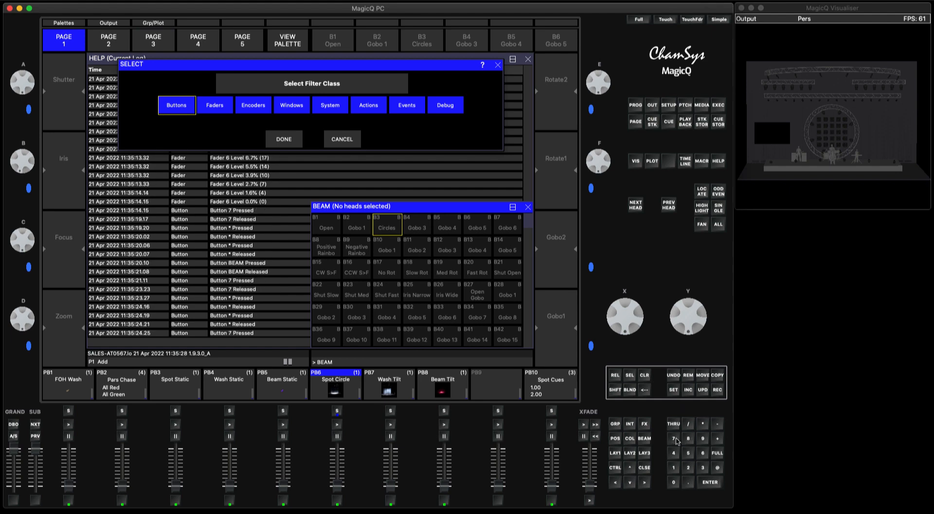
{"action": "left_click", "coordinate": [703, 424]}
{"action": "left_click", "coordinate": [703, 424]}
{"action": "left_click", "coordinate": [644, 386]}
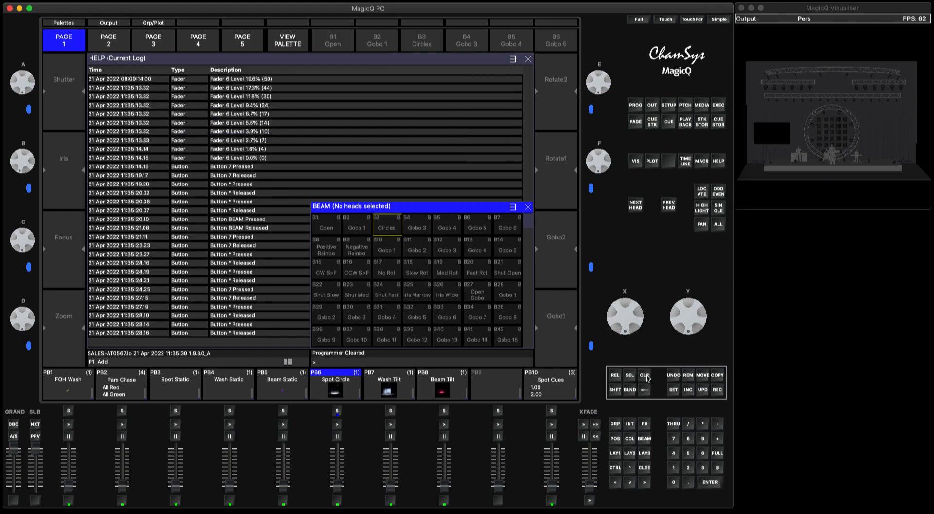
{"action": "left_click", "coordinate": [528, 207]}
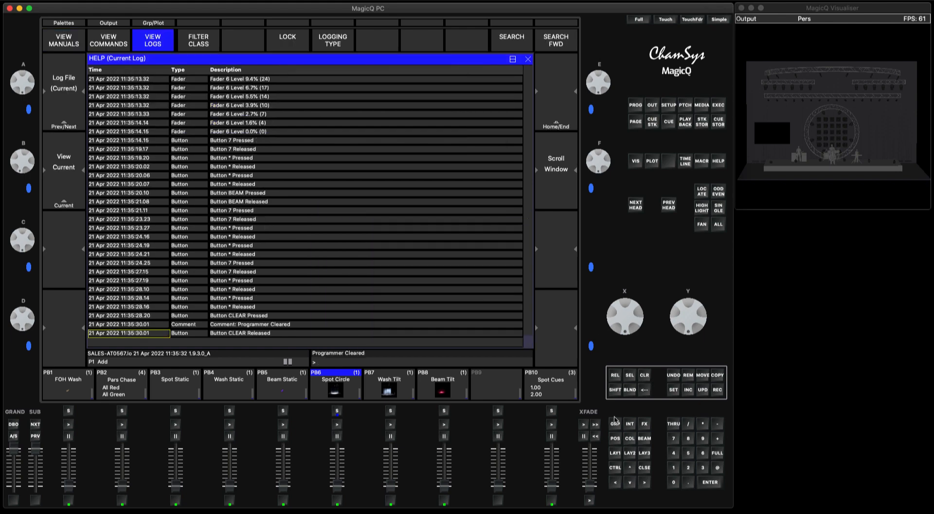
Step: Select group 7 (MavMK2Spot) from the command line and set its intensity to full
{"action": "left_click", "coordinate": [674, 438]}
{"action": "left_click", "coordinate": [702, 424]}
{"action": "left_click", "coordinate": [702, 424]}
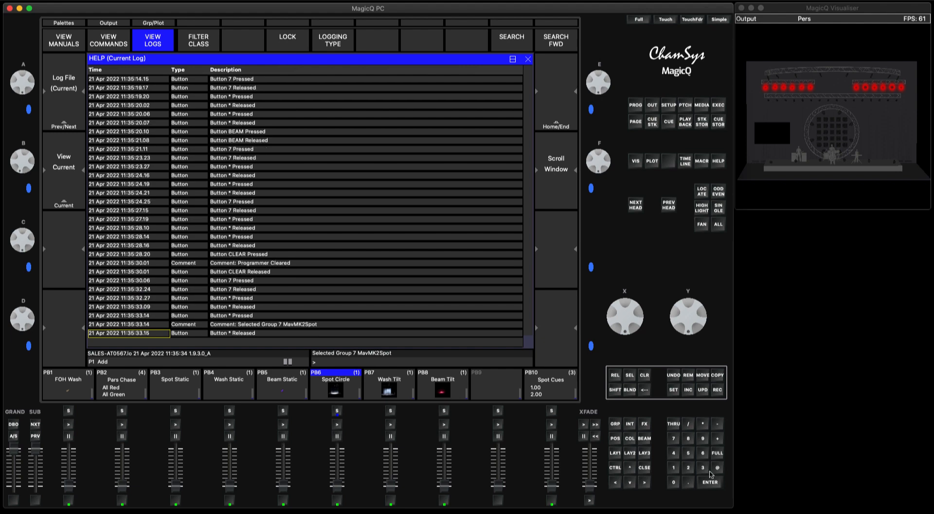
{"action": "left_click", "coordinate": [717, 466]}
{"action": "left_click", "coordinate": [717, 452]}
{"action": "left_click", "coordinate": [711, 483]}
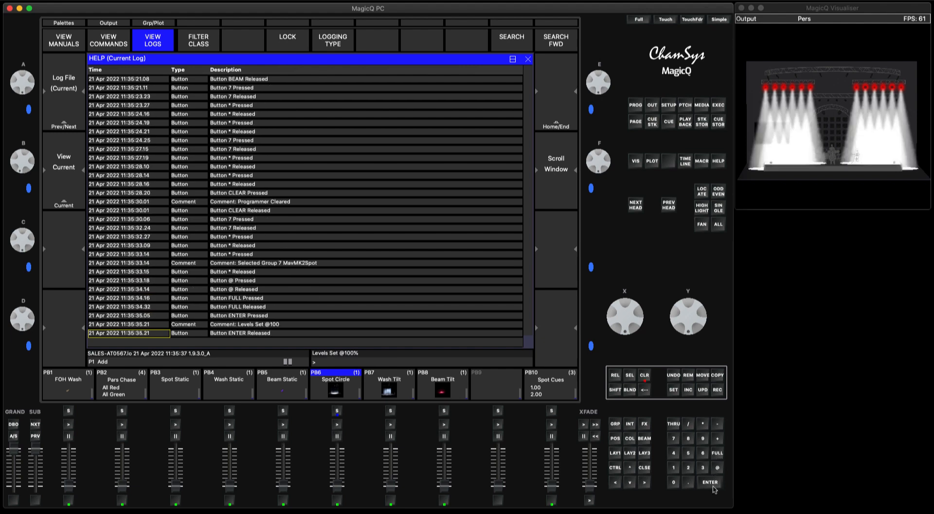
Step: Set the selected spots' Gobo 1 to 014 and Gobo 1 Rotate to 142 in the Beam window, closing it when done
{"action": "left_click", "coordinate": [644, 438]}
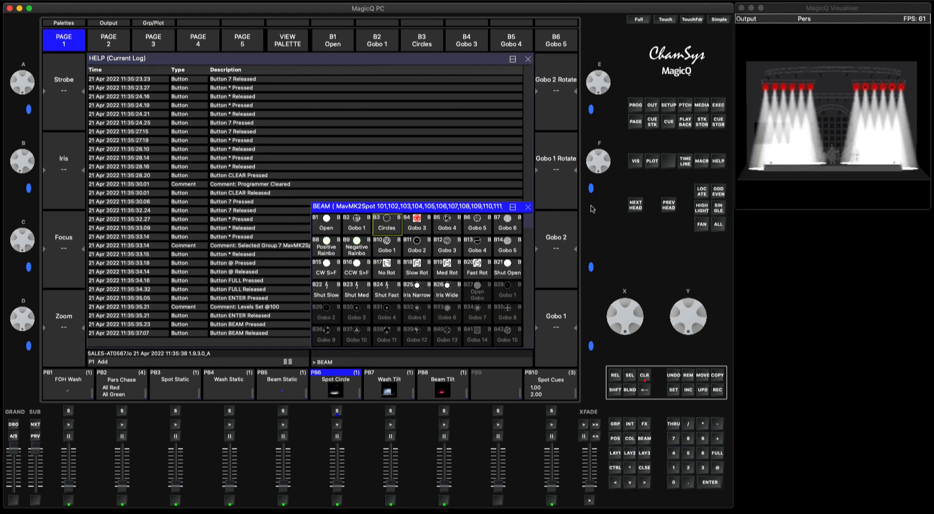
{"action": "left_click_drag", "start_coordinate": [621, 296], "coordinate": [629, 306]}
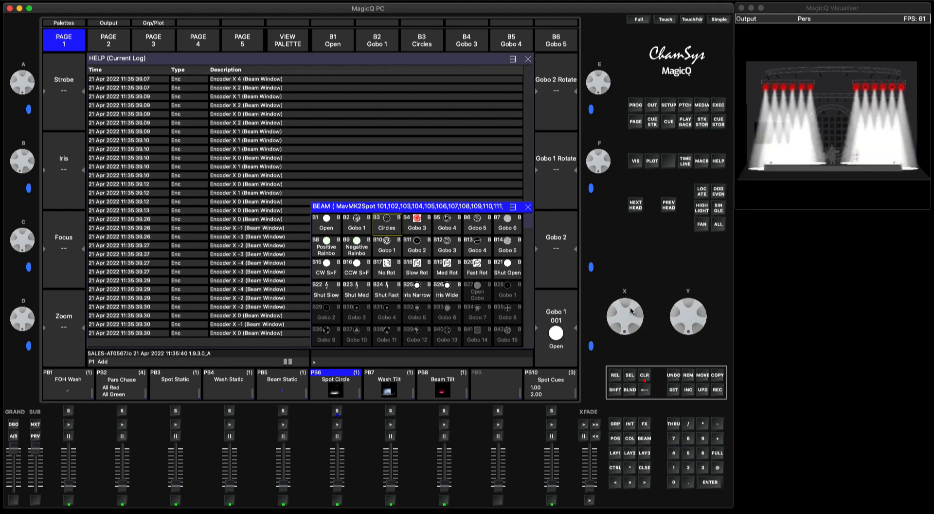
{"action": "left_click_drag", "start_coordinate": [597, 152], "coordinate": [598, 153]}
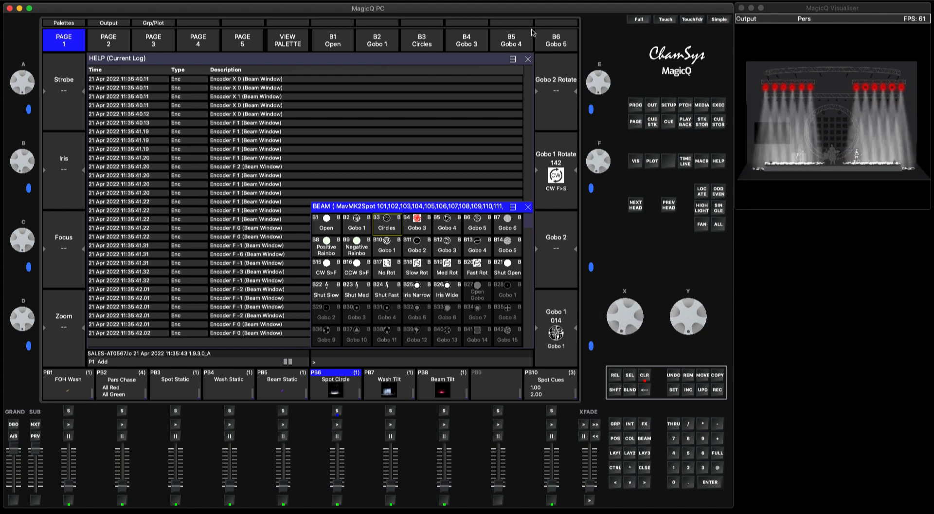
{"action": "left_click", "coordinate": [527, 207]}
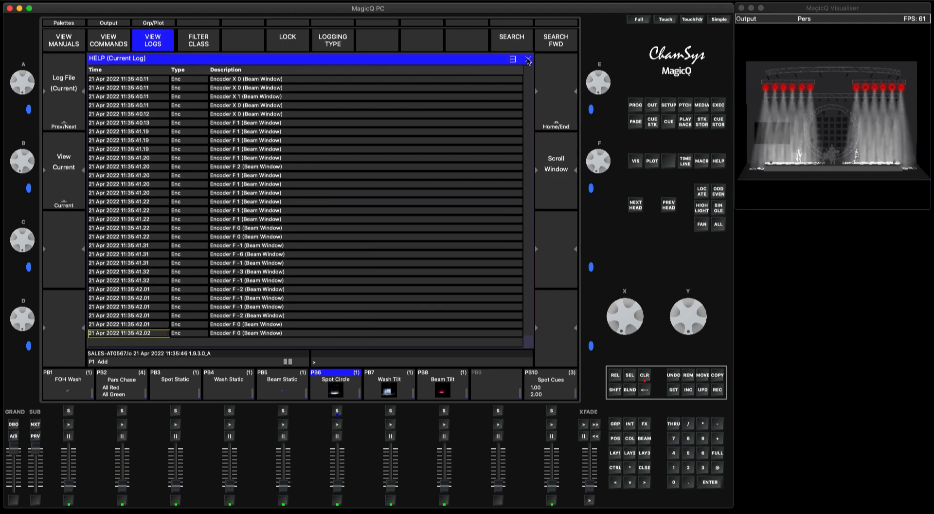
Step: Close the Help, Position and Group windows and reopen the Help window's current log
{"action": "left_click", "coordinate": [527, 59]}
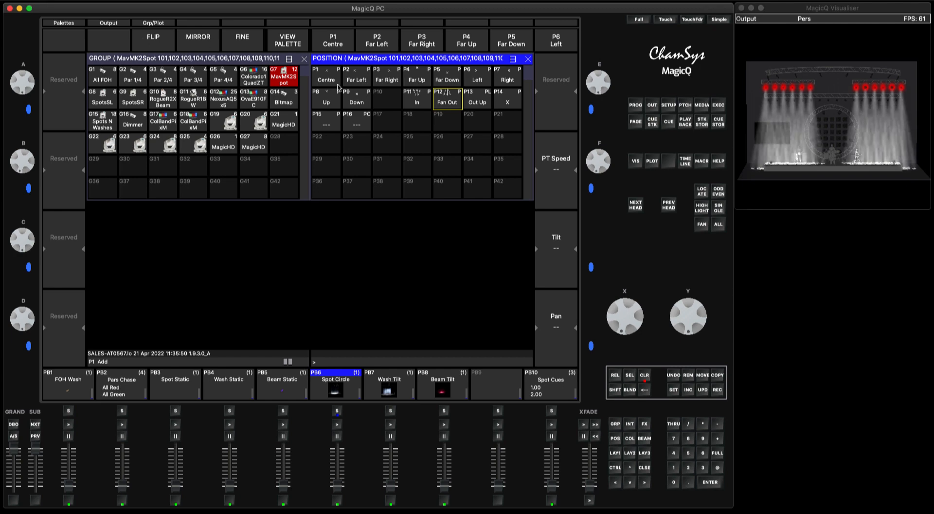
{"action": "left_click", "coordinate": [526, 59]}
{"action": "left_click", "coordinate": [309, 59]}
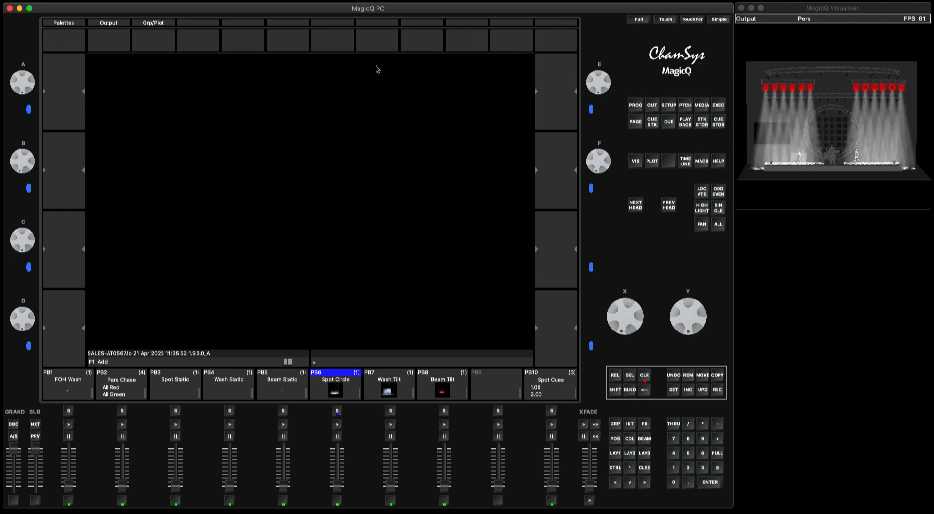
{"action": "left_click", "coordinate": [717, 161]}
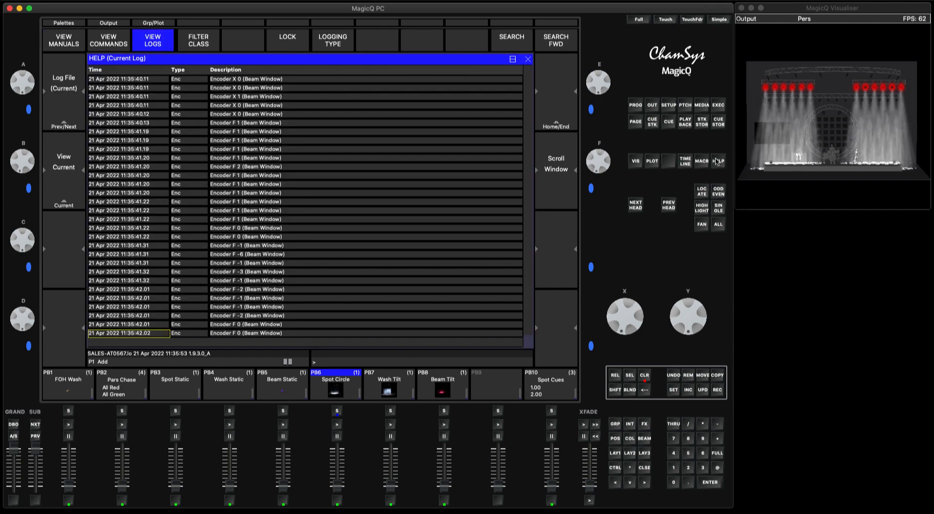
Step: Limit the log's filter class to Encoders by switching off Buttons, Faders, Windows, System, Actions, Events and Debug
{"action": "left_click", "coordinate": [199, 37]}
{"action": "left_click", "coordinate": [213, 105]}
{"action": "left_click", "coordinate": [173, 105]}
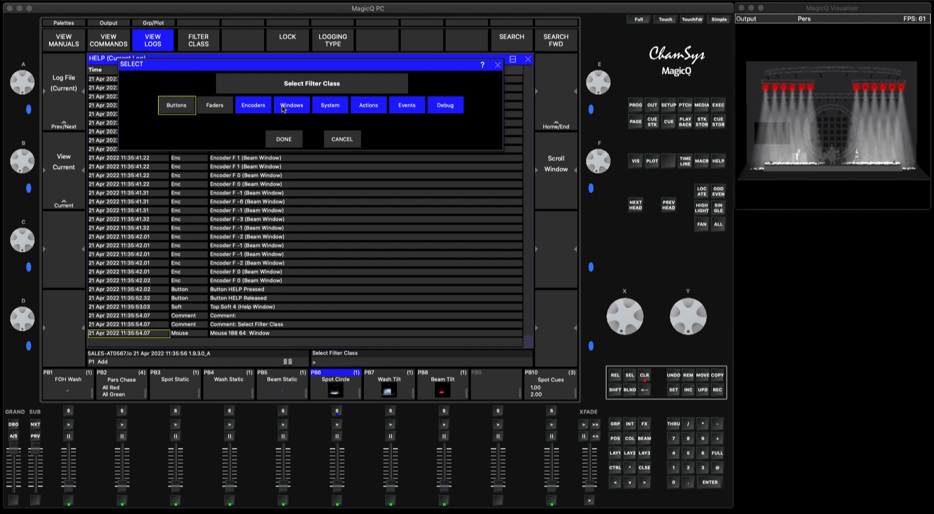
{"action": "left_click", "coordinate": [291, 105]}
{"action": "left_click", "coordinate": [337, 106]}
{"action": "left_click", "coordinate": [368, 107]}
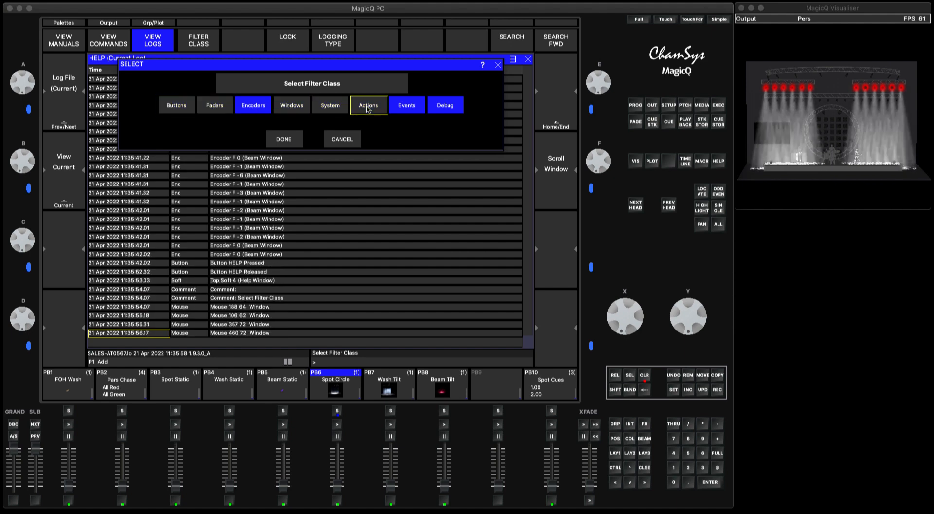
{"action": "left_click", "coordinate": [277, 140]}
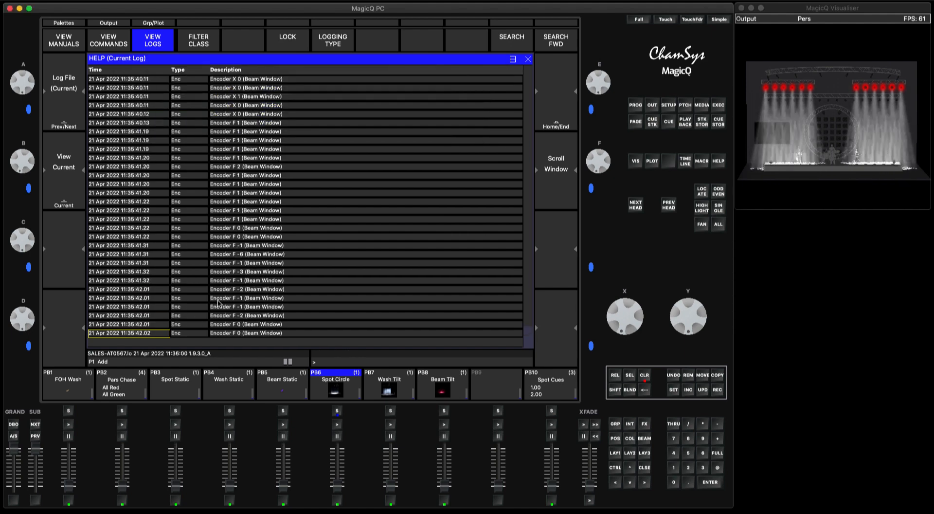
Step: Go to the end of the filtered log and move the Beam Tilt playback fader (PB8), bringing it back to zero
{"action": "mouse_move", "coordinate": [528, 335]}
{"action": "left_mouse_down"}
{"action": "mouse_move", "coordinate": [530, 235]}
{"action": "mouse_move", "coordinate": [525, 351]}
{"action": "left_mouse_up"}
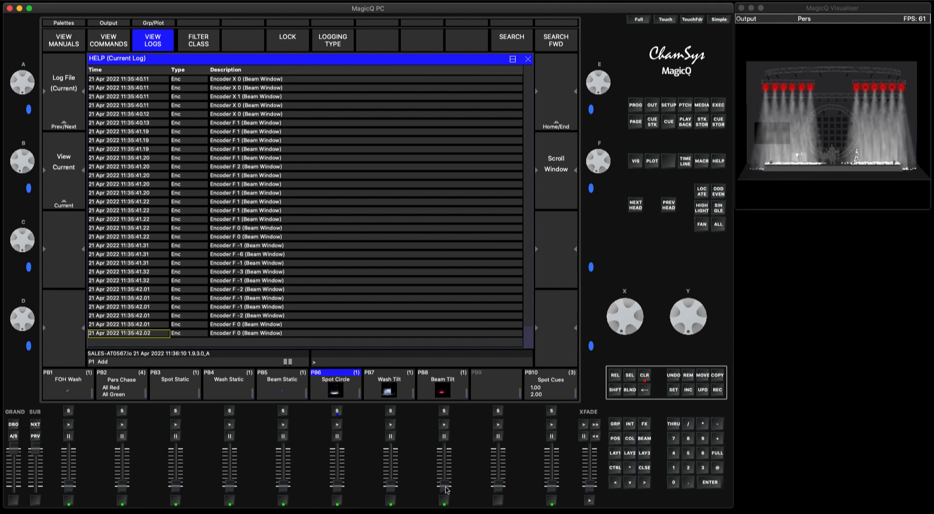
{"action": "mouse_move", "coordinate": [445, 485]}
{"action": "left_mouse_down"}
{"action": "mouse_move", "coordinate": [447, 470]}
{"action": "mouse_move", "coordinate": [445, 487]}
{"action": "left_mouse_up"}
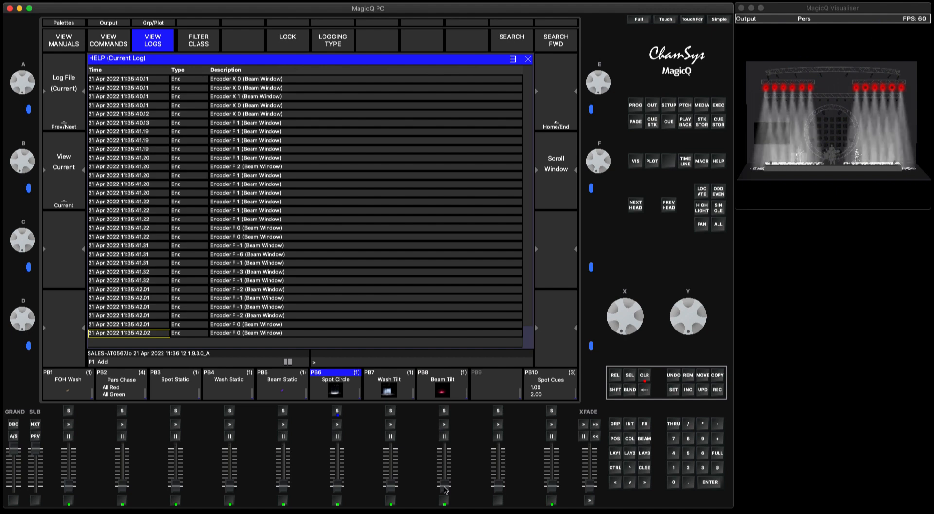
Step: Add Buttons, Faders, Windows, System, Actions, Events and Debug back to the Encoders filter class
{"action": "left_click", "coordinate": [196, 47]}
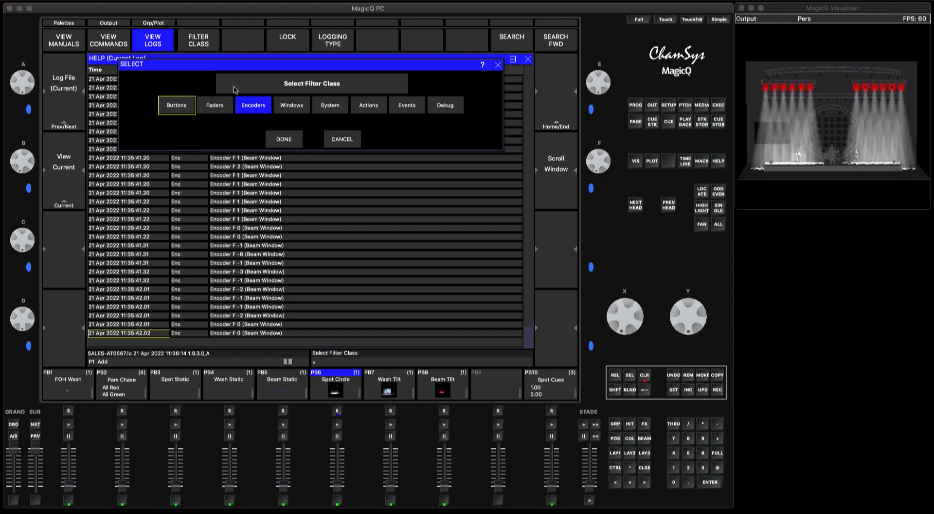
{"action": "left_click", "coordinate": [222, 106]}
{"action": "left_click", "coordinate": [176, 105]}
{"action": "left_click", "coordinate": [291, 105]}
{"action": "left_click", "coordinate": [330, 105]}
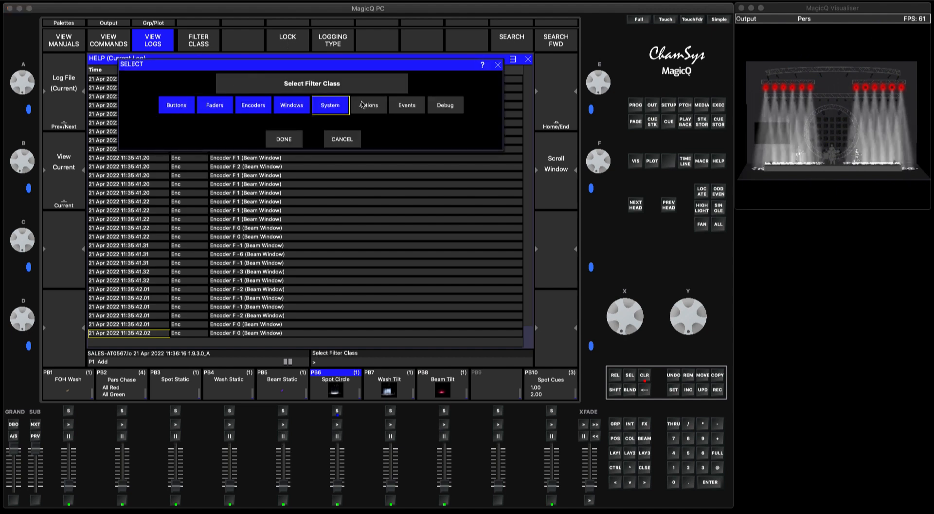
{"action": "left_click", "coordinate": [368, 105]}
{"action": "left_click", "coordinate": [411, 105]}
{"action": "left_click", "coordinate": [445, 105]}
{"action": "left_click", "coordinate": [292, 140]}
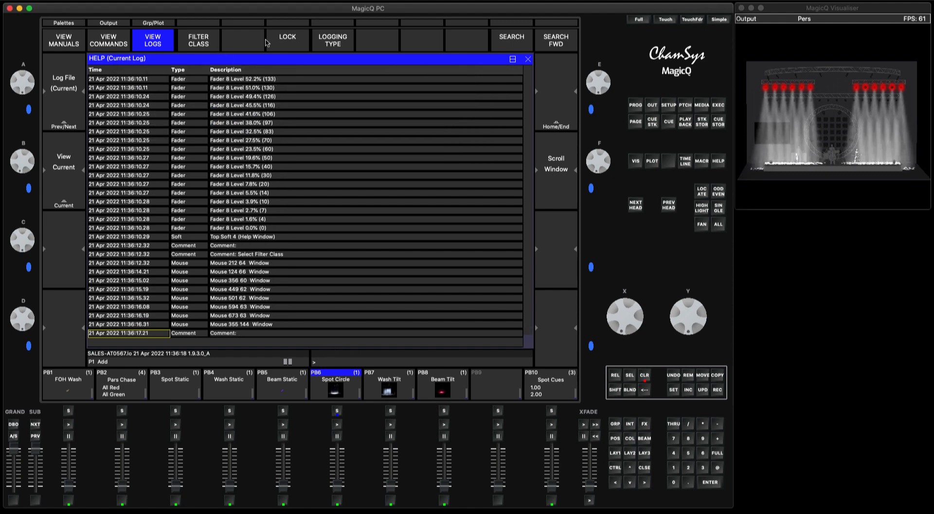
Step: Lock the log view and enter 86 on the console keypad, tapping layout 3 between the digits
{"action": "left_click", "coordinate": [291, 36]}
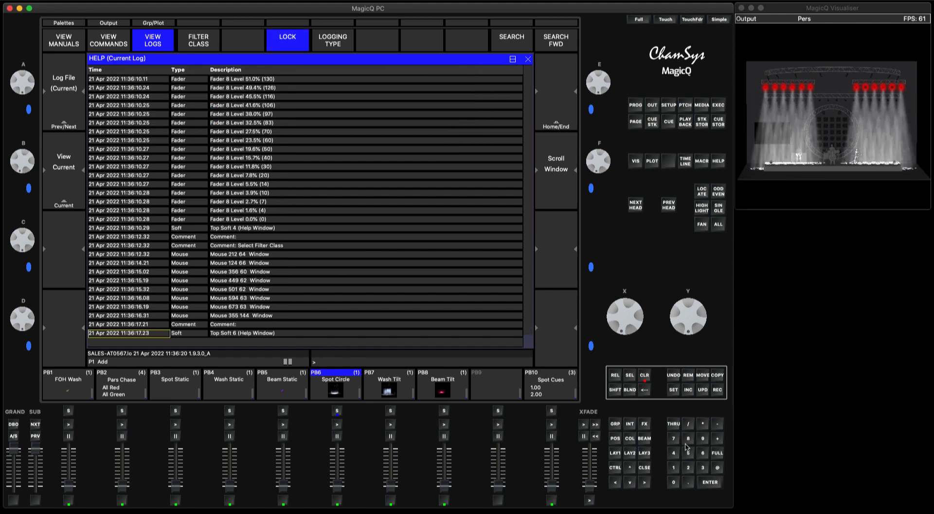
{"action": "left_click", "coordinate": [686, 440]}
{"action": "left_click", "coordinate": [645, 456]}
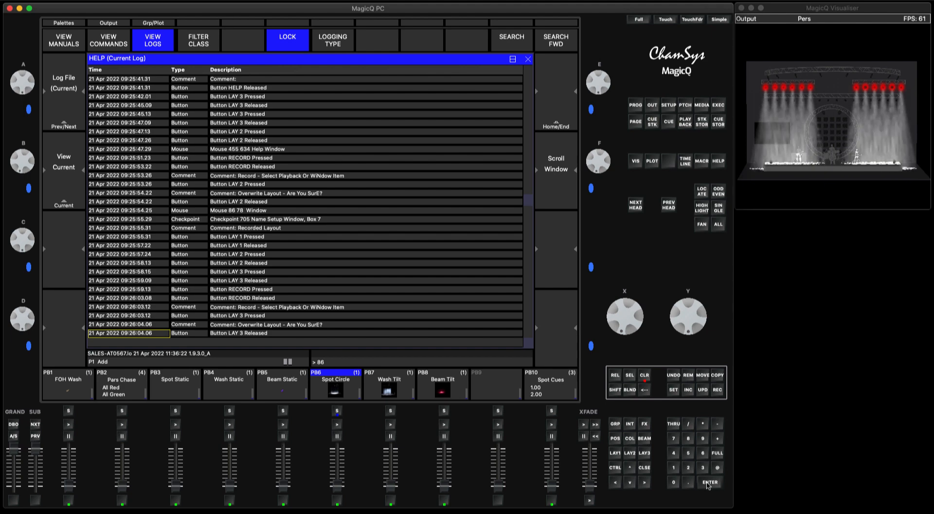
{"action": "left_click", "coordinate": [709, 481]}
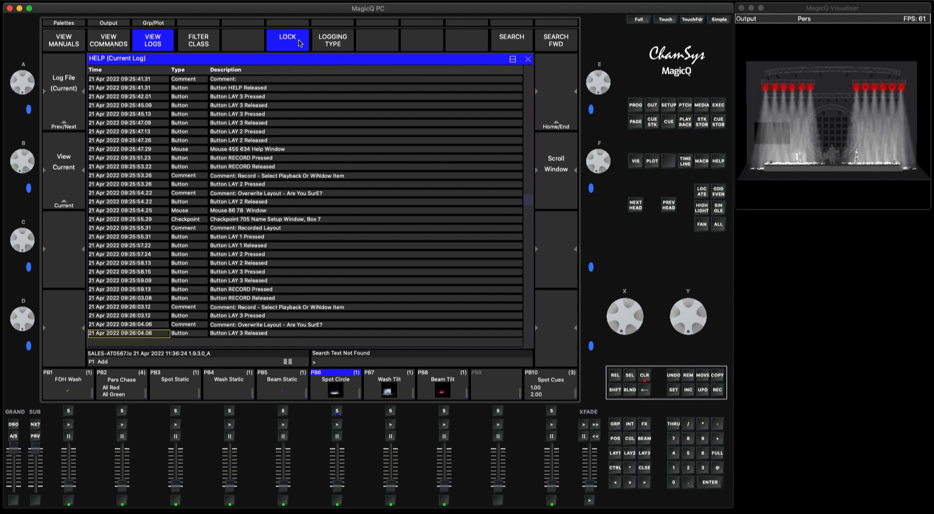
Step: Unlock the log at its latest entries and clear the programmer
{"action": "left_click_drag", "start_coordinate": [529, 202], "coordinate": [526, 360]}
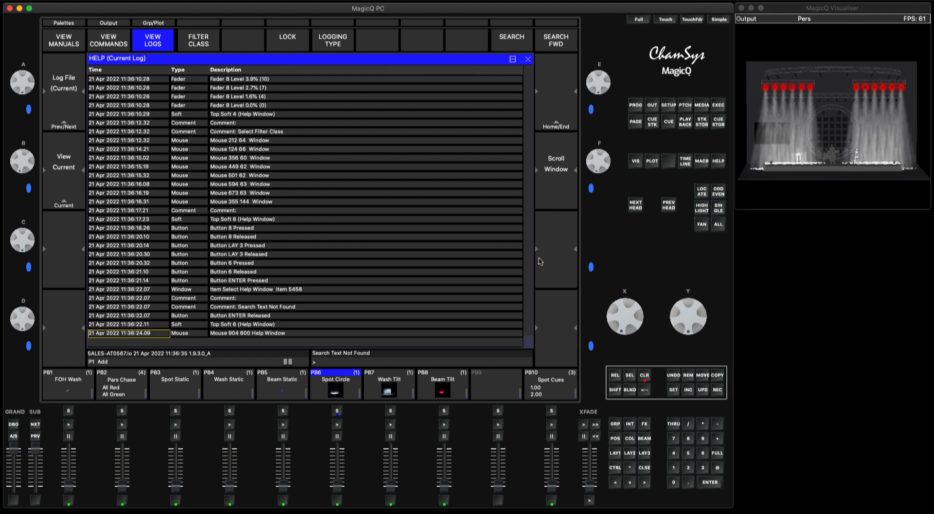
{"action": "left_click", "coordinate": [645, 376]}
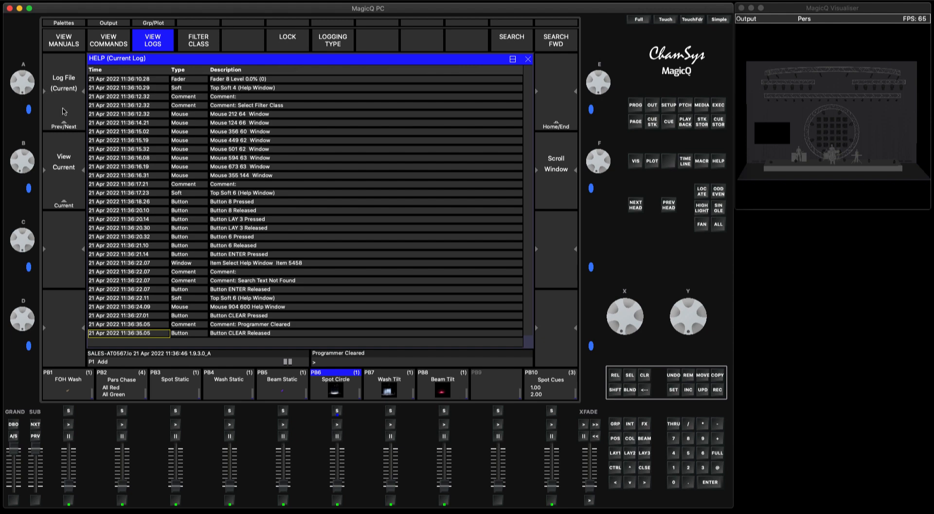
Step: Step back through the older log files to the one from 13 Apr 22, 14:09:45
{"action": "left_click", "coordinate": [65, 78]}
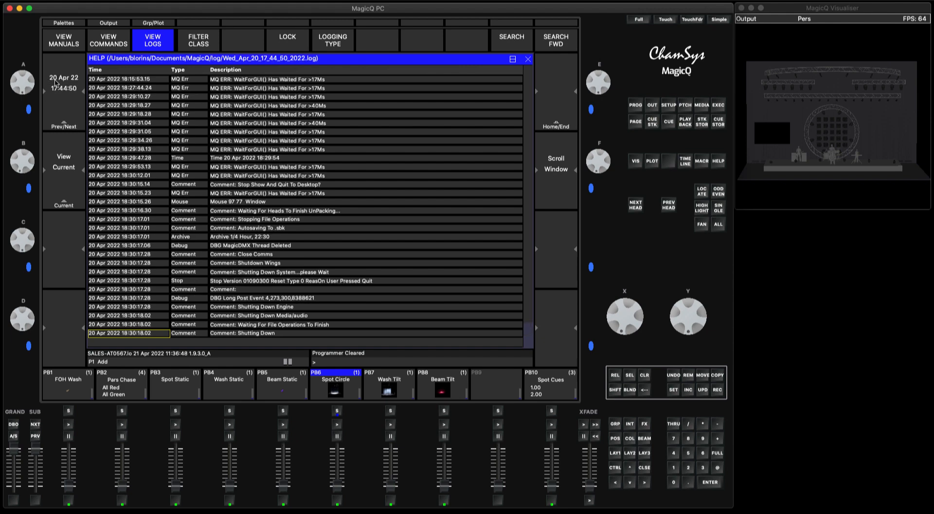
{"action": "left_click", "coordinate": [56, 84]}
{"action": "left_click", "coordinate": [63, 71]}
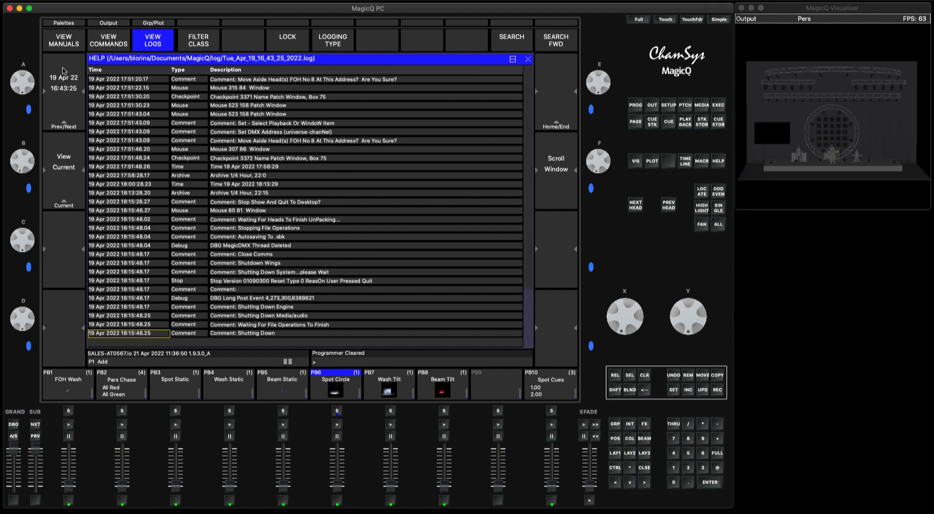
{"action": "left_click", "coordinate": [63, 71]}
{"action": "left_click", "coordinate": [63, 87]}
{"action": "left_click", "coordinate": [63, 88]}
{"action": "left_click", "coordinate": [62, 93]}
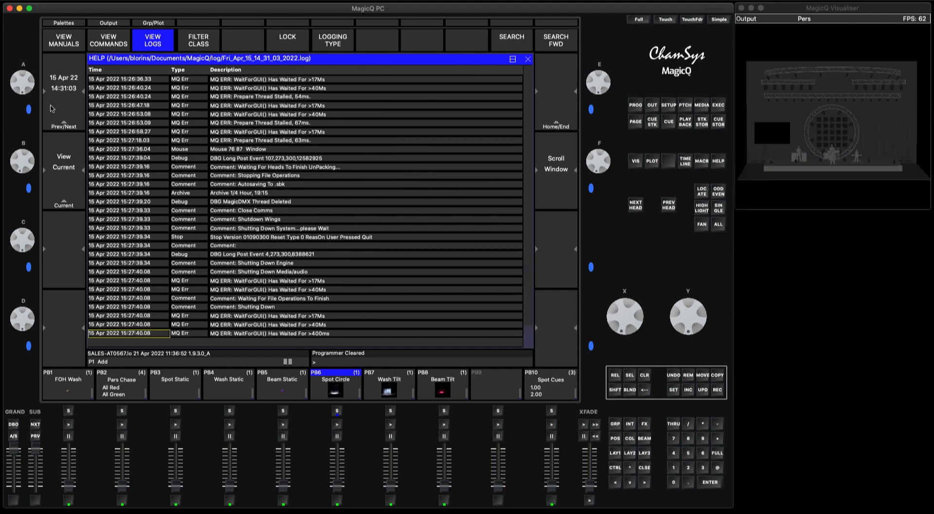
{"action": "left_click", "coordinate": [66, 78]}
{"action": "left_click", "coordinate": [66, 78]}
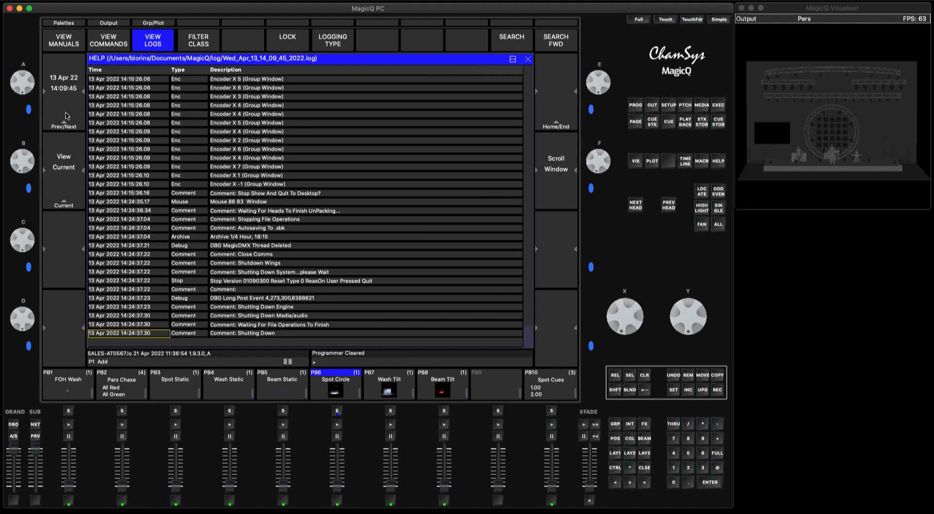
Step: Step forward through the newer log files, past the one from 19 Apr 22, 08:29:46
{"action": "left_click", "coordinate": [66, 115]}
{"action": "left_click", "coordinate": [67, 116]}
{"action": "left_click", "coordinate": [66, 115]}
{"action": "left_click", "coordinate": [66, 116]}
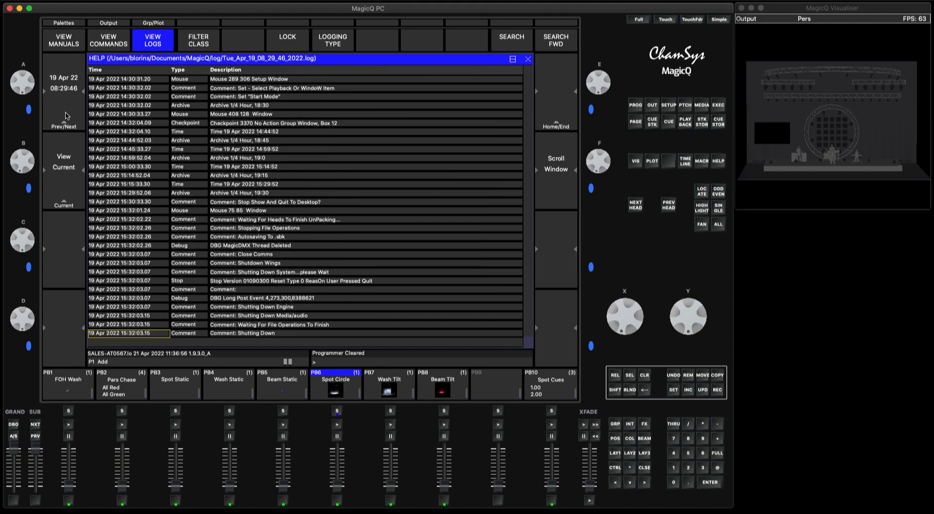
{"action": "left_click", "coordinate": [66, 115]}
{"action": "left_click", "coordinate": [66, 115]}
{"action": "left_click", "coordinate": [66, 115]}
Step: Step back through the log files to 15 Apr 22, 11:27:47, and return to the current log
{"action": "left_click", "coordinate": [66, 65]}
{"action": "left_click", "coordinate": [65, 65]}
{"action": "left_click", "coordinate": [65, 65]}
{"action": "left_click", "coordinate": [66, 65]}
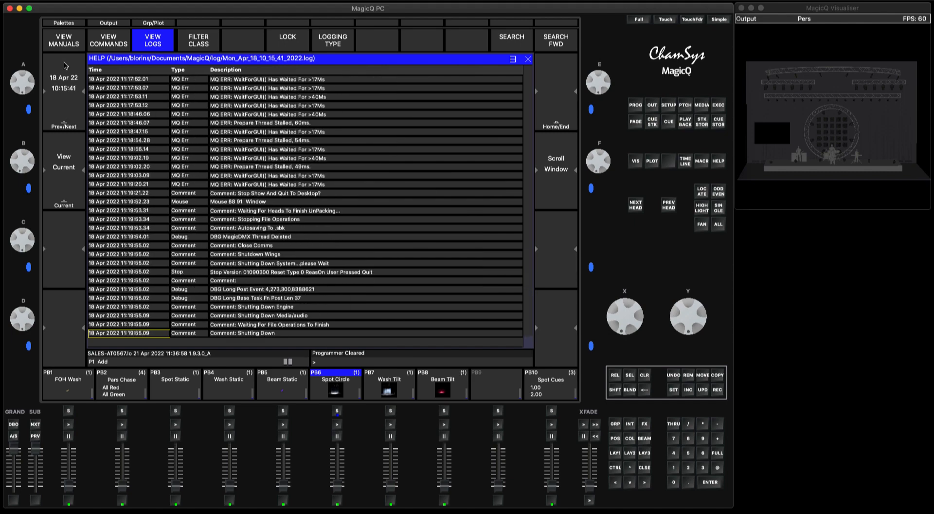
{"action": "left_click", "coordinate": [66, 65]}
{"action": "left_click", "coordinate": [65, 65]}
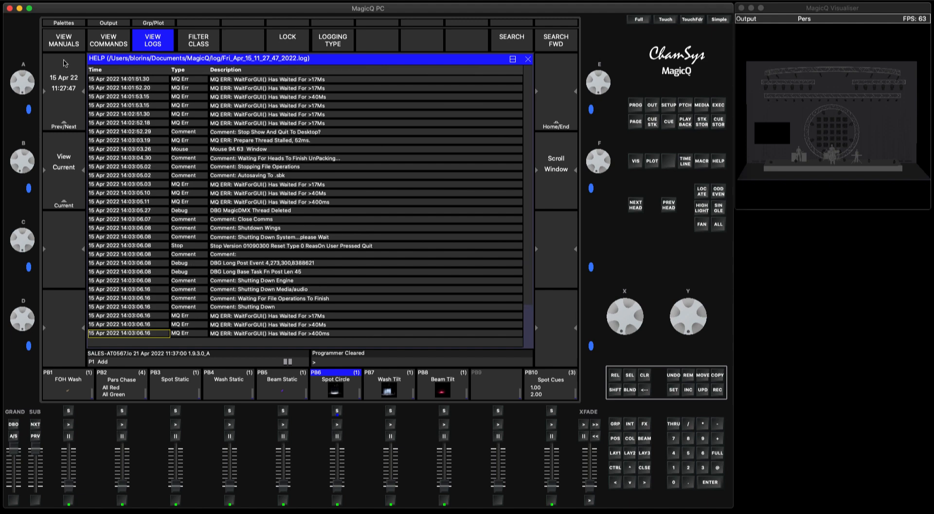
{"action": "left_click", "coordinate": [61, 187]}
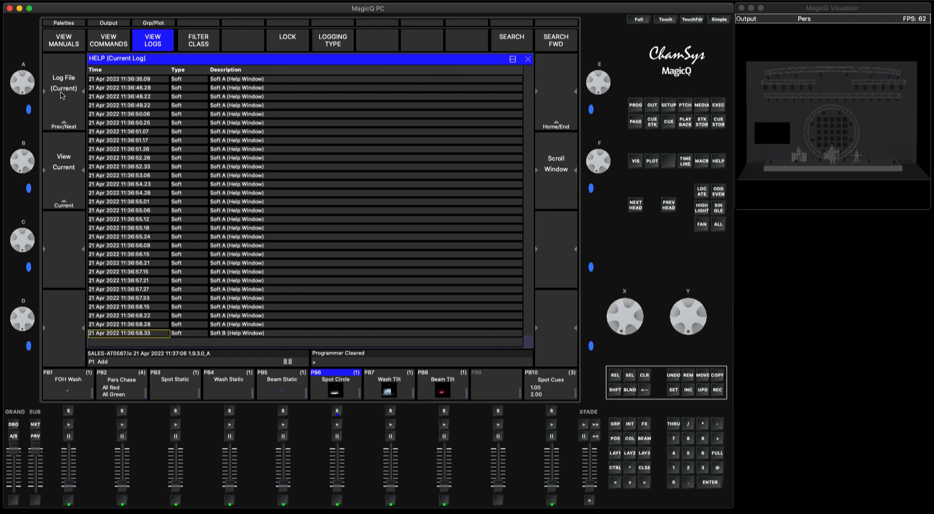
Step: Filter the current log to show only the Events class
{"action": "left_click", "coordinate": [199, 45]}
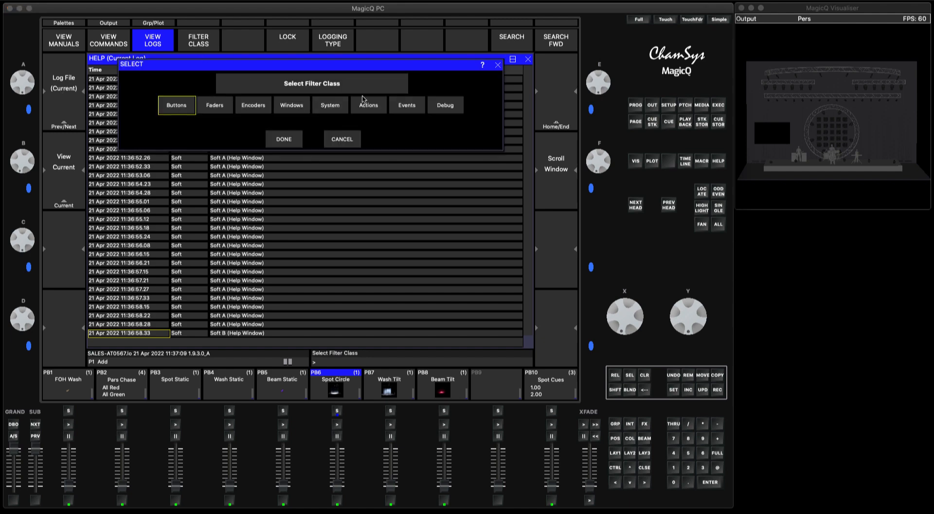
{"action": "left_click", "coordinate": [406, 109]}
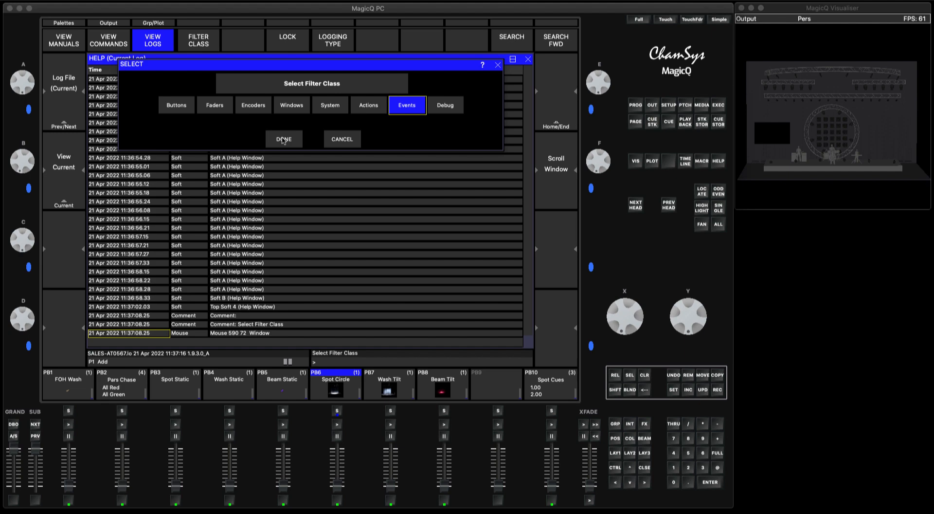
{"action": "left_click", "coordinate": [283, 139]}
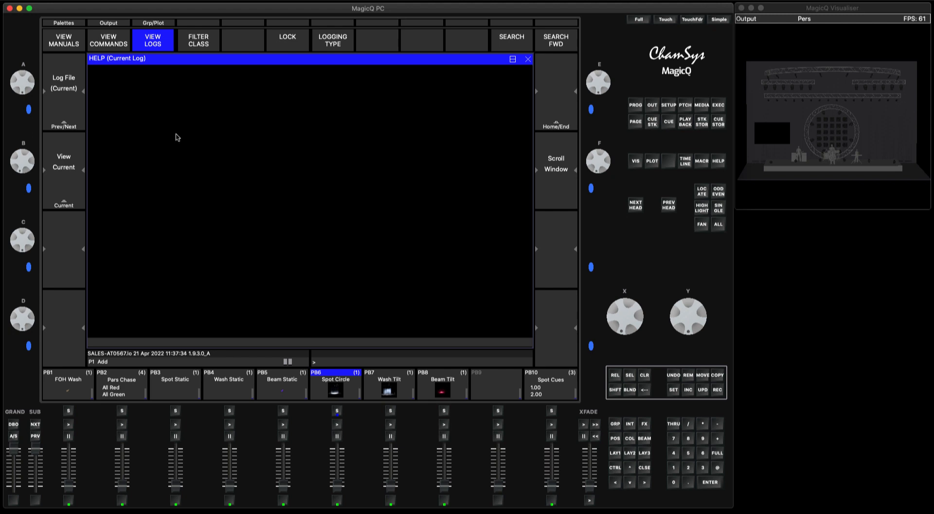
Step: Examine the extended logging type options and cancel the selection
{"action": "left_click", "coordinate": [333, 46]}
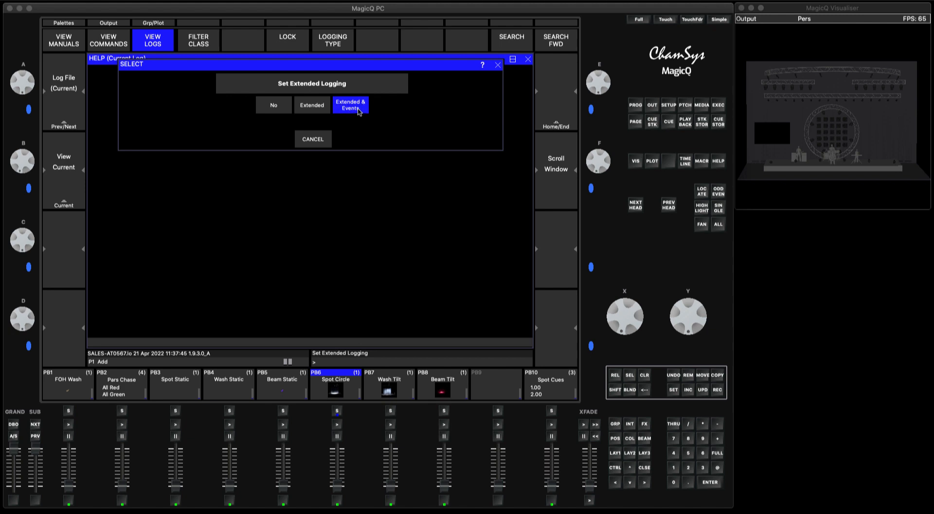
{"action": "left_click", "coordinate": [312, 140]}
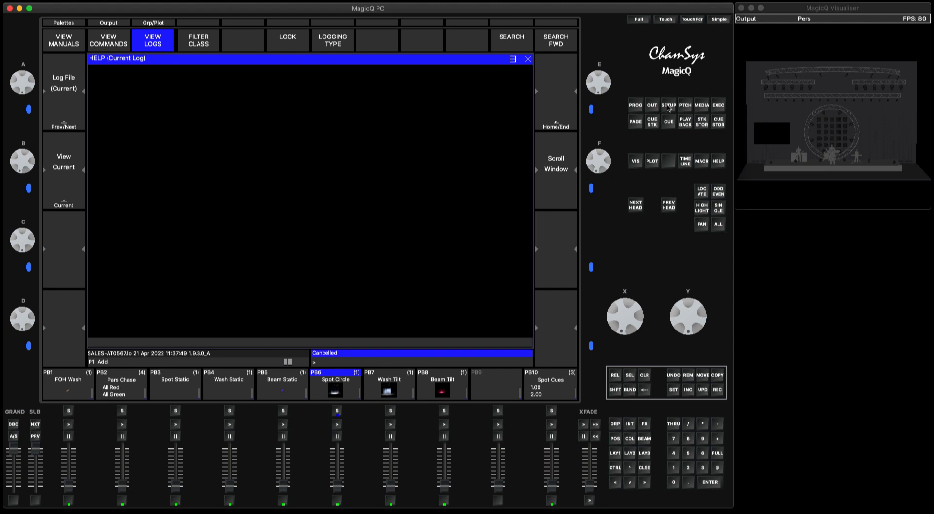
Step: Check the Standard and Extended Logging settings in the hardware setup, and return to the current log
{"action": "left_click", "coordinate": [668, 106]}
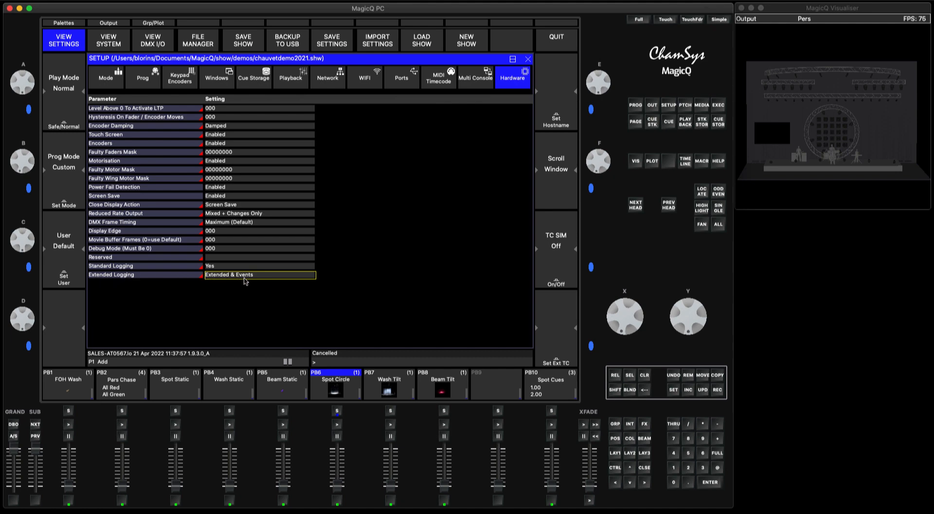
{"action": "left_click", "coordinate": [528, 60]}
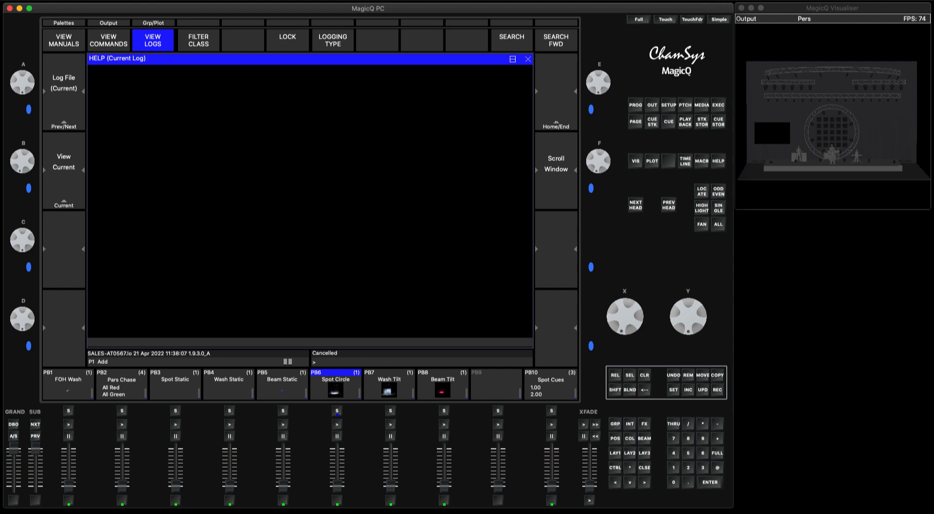
Step: Add Buttons, Faders, Encoders, Windows, System, Actions and Debug to the log's filter classes alongside Events
{"action": "left_click", "coordinate": [194, 43]}
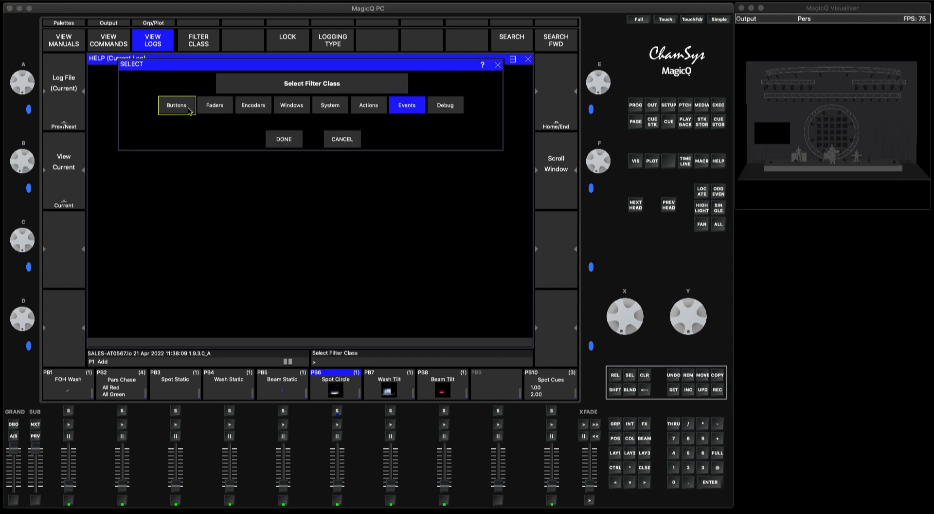
{"action": "left_click", "coordinate": [229, 107]}
{"action": "left_click", "coordinate": [256, 106]}
{"action": "left_click", "coordinate": [291, 106]}
{"action": "left_click", "coordinate": [329, 104]}
{"action": "left_click", "coordinate": [373, 104]}
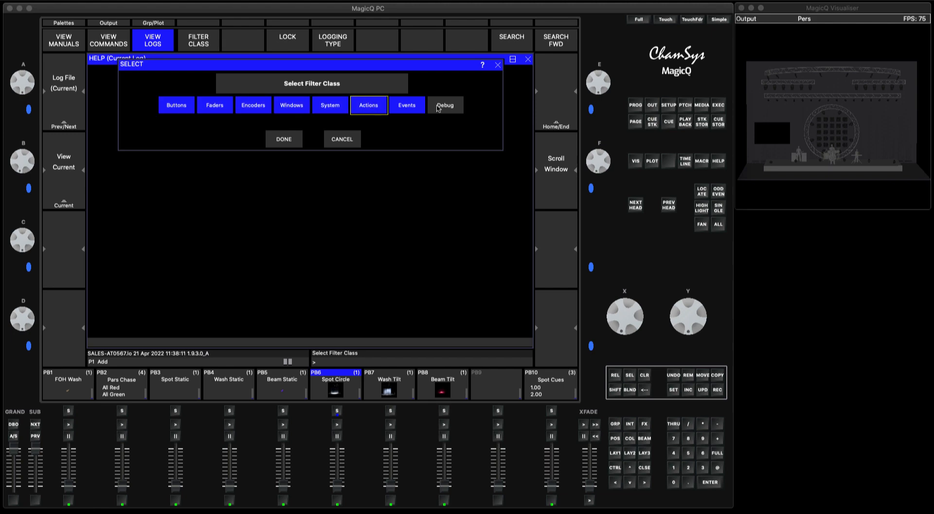
{"action": "left_click", "coordinate": [451, 108]}
{"action": "left_click", "coordinate": [283, 133]}
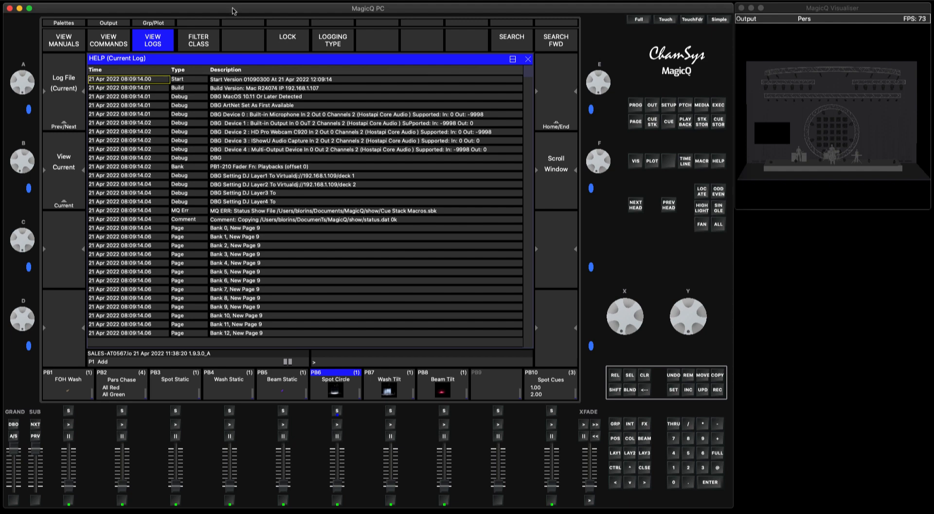
Step: Launch the standalone Log Viewer to see its log file selection, and cancel without opening a file
{"action": "left_click", "coordinate": [228, 0]}
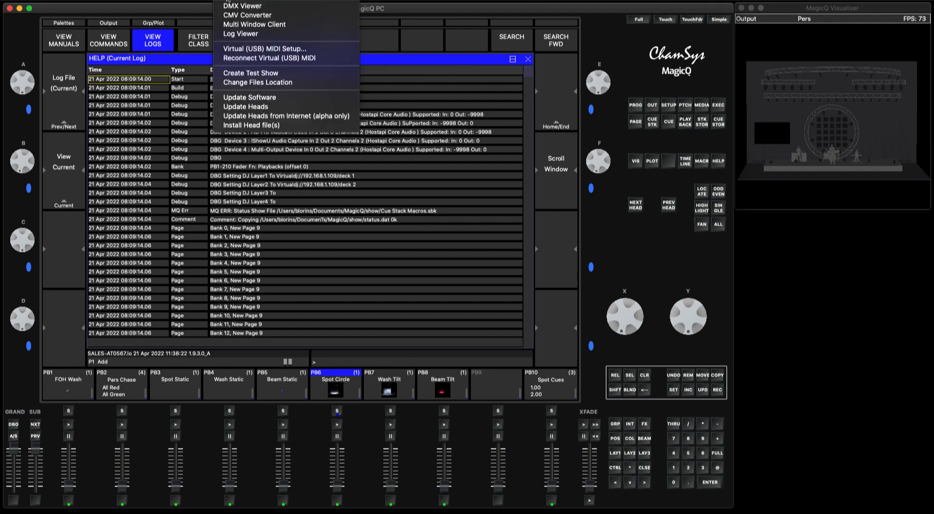
{"action": "left_click", "coordinate": [235, 35]}
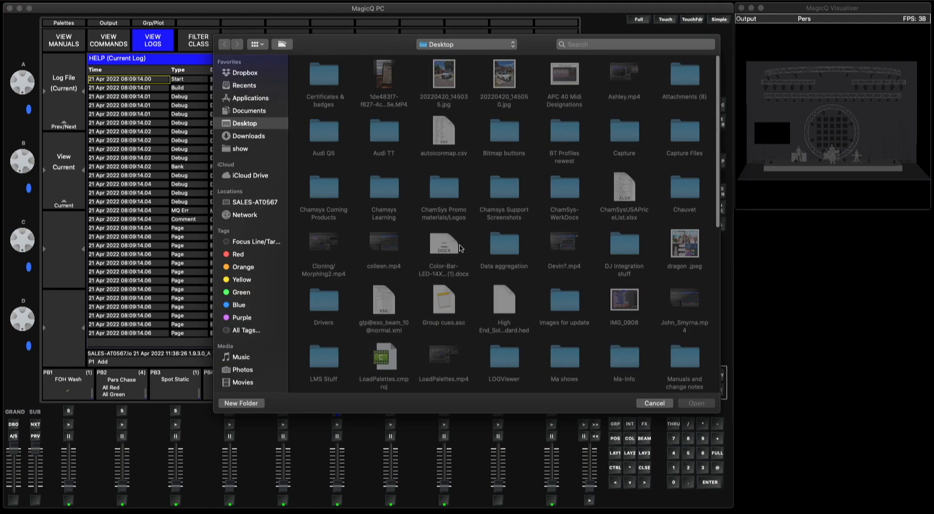
{"action": "left_click", "coordinate": [654, 402]}
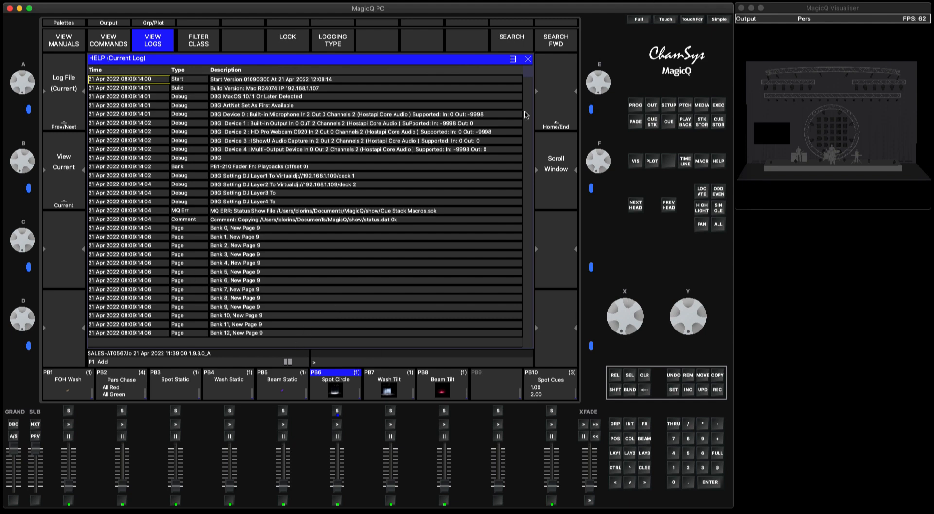
Step: Review the newest entries of the current log, and the latest entries in the commands view
{"action": "left_click_drag", "start_coordinate": [526, 76], "coordinate": [529, 361]}
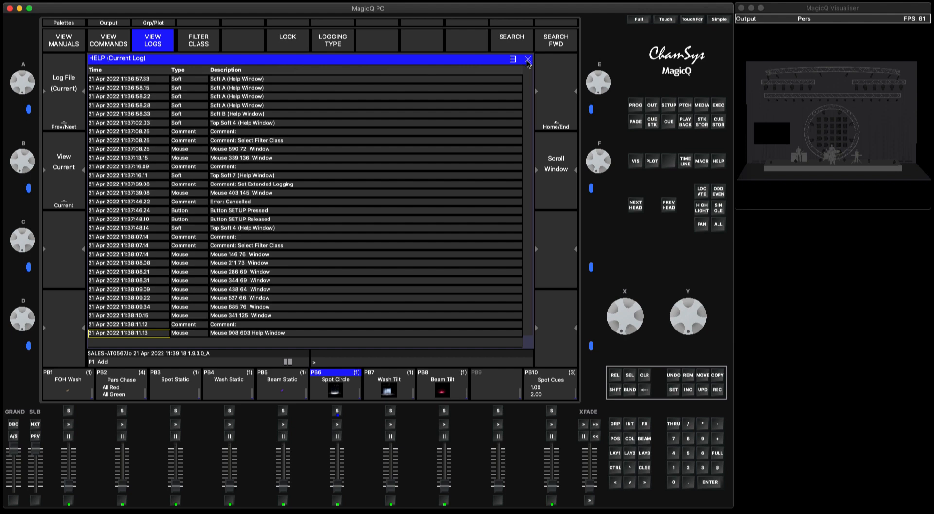
{"action": "left_click", "coordinate": [105, 41]}
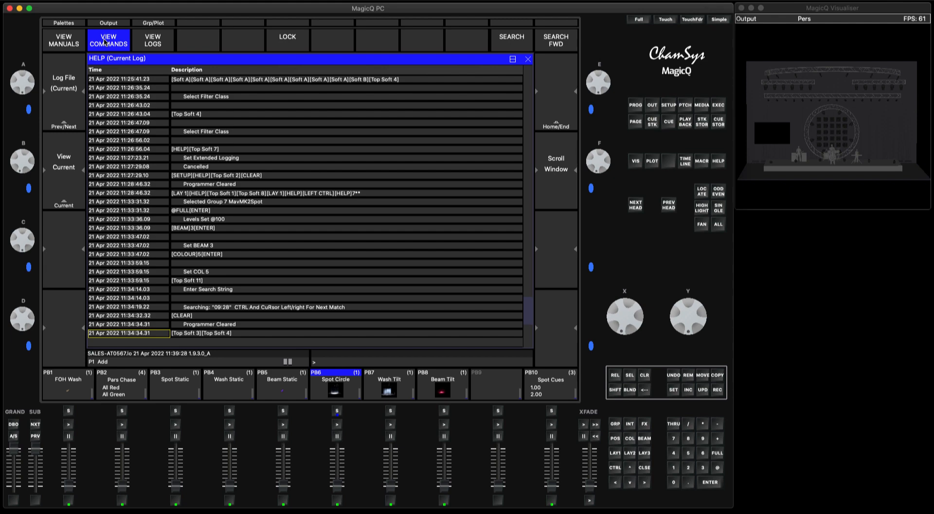
{"action": "scroll", "coordinate": [529, 322], "scroll_direction": "down", "scroll_amount": 5}
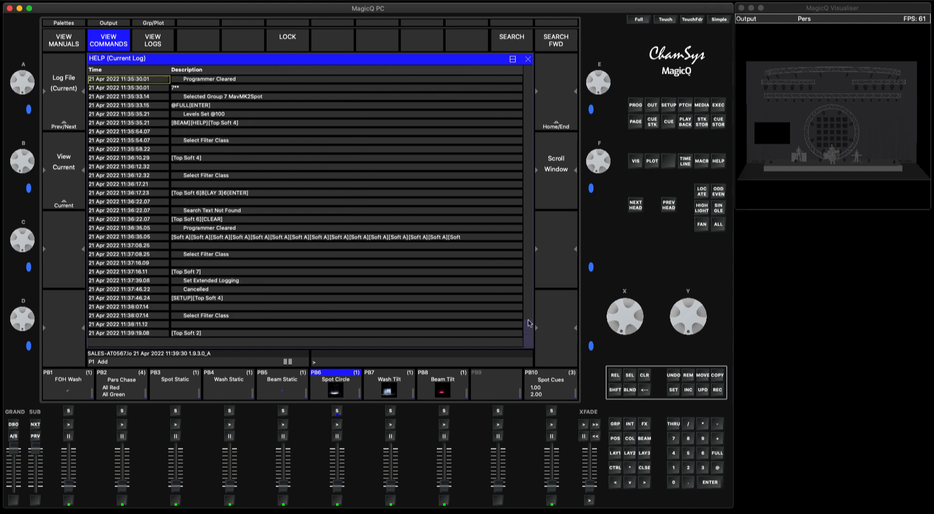
{"action": "scroll", "coordinate": [529, 330], "scroll_direction": "down", "scroll_amount": 3}
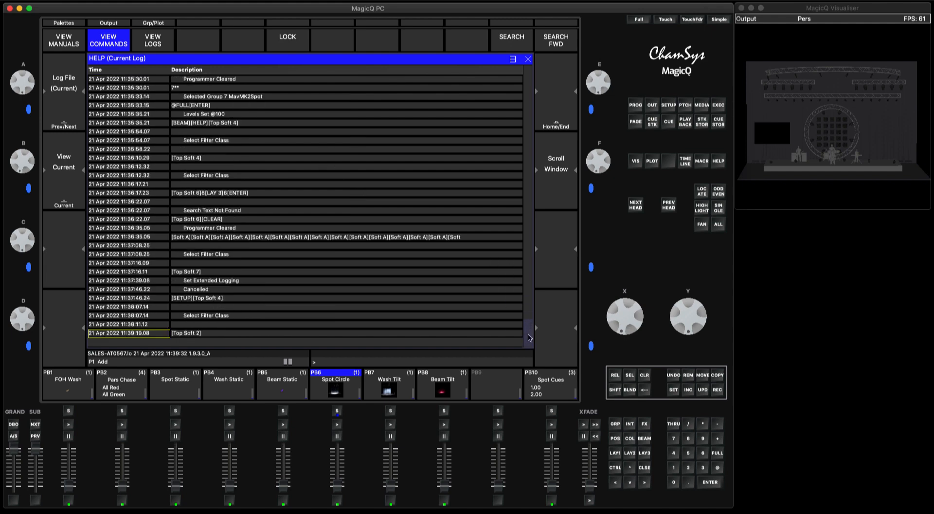